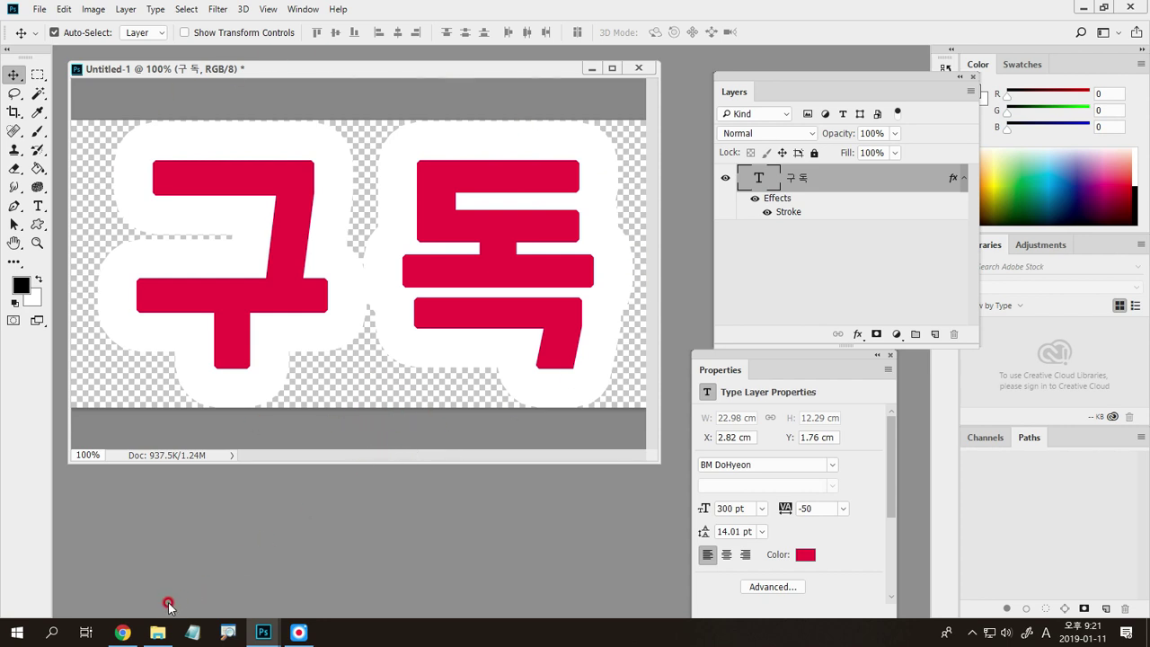
Step: Switch from Photoshop to the browser, where the YouTube video shows the 구독 overlay
{"action": "left_click", "coordinate": [123, 633]}
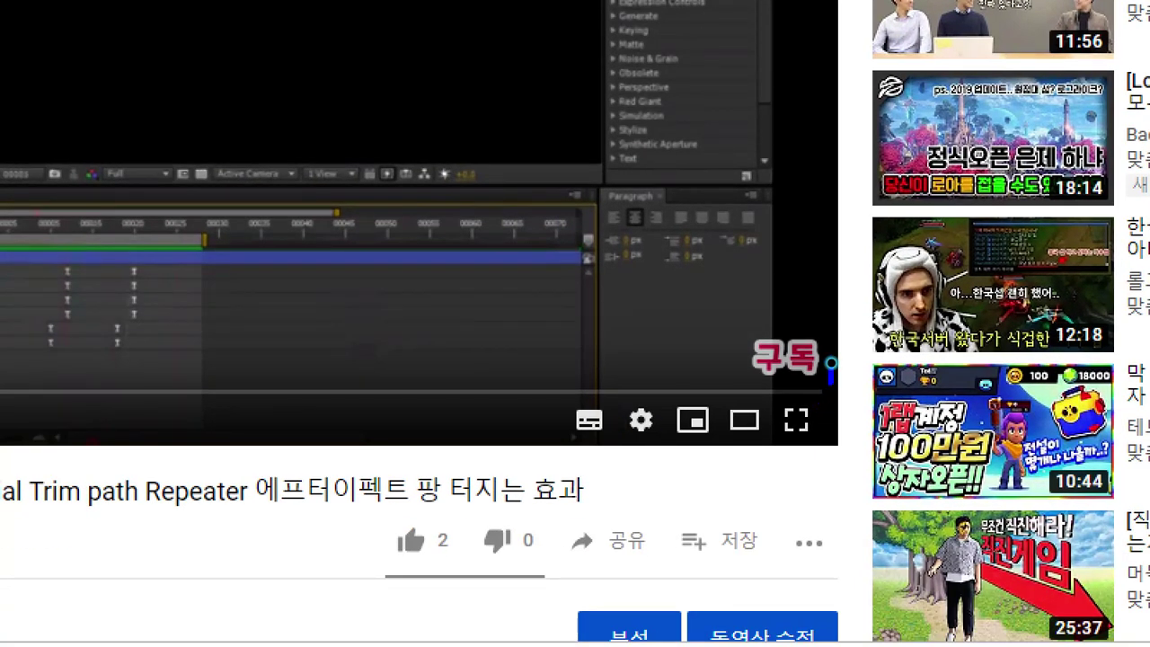
Step: Circle the 구독 watermark on the playing video and add emphasis marks above it
{"action": "left_click_drag", "start_coordinate": [831, 364], "coordinate": [851, 386]}
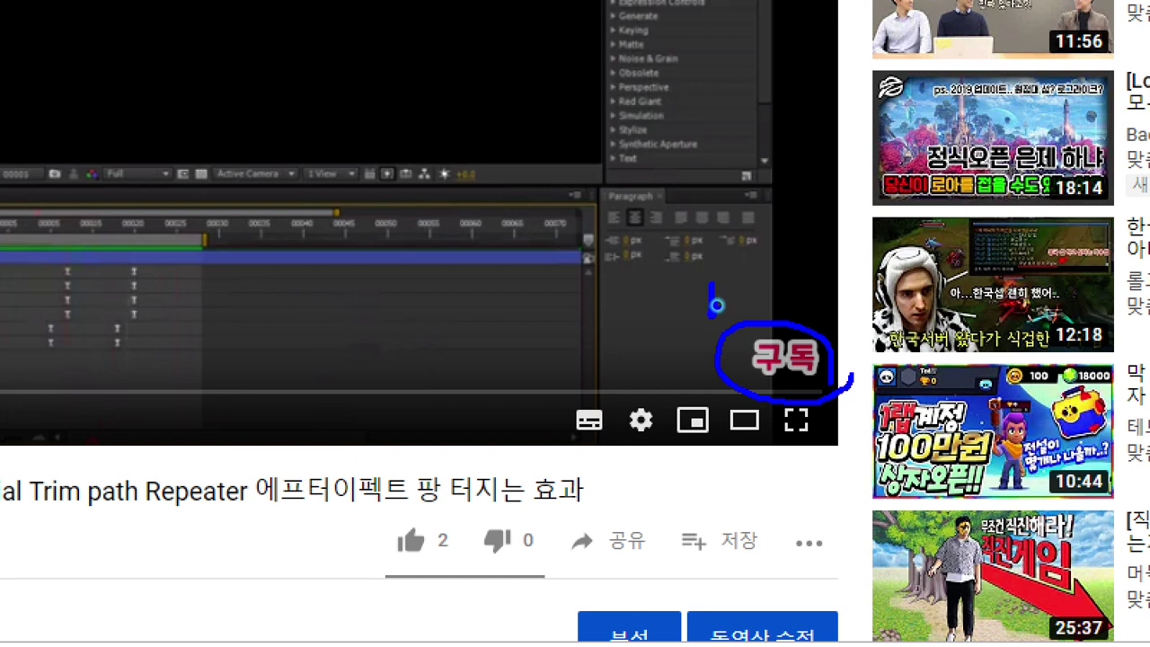
{"action": "left_click_drag", "start_coordinate": [731, 280], "coordinate": [724, 315]}
{"action": "mouse_move", "coordinate": [812, 269]}
{"action": "left_mouse_down"}
{"action": "mouse_move", "coordinate": [809, 298]}
{"action": "mouse_move", "coordinate": [829, 302]}
{"action": "left_mouse_up"}
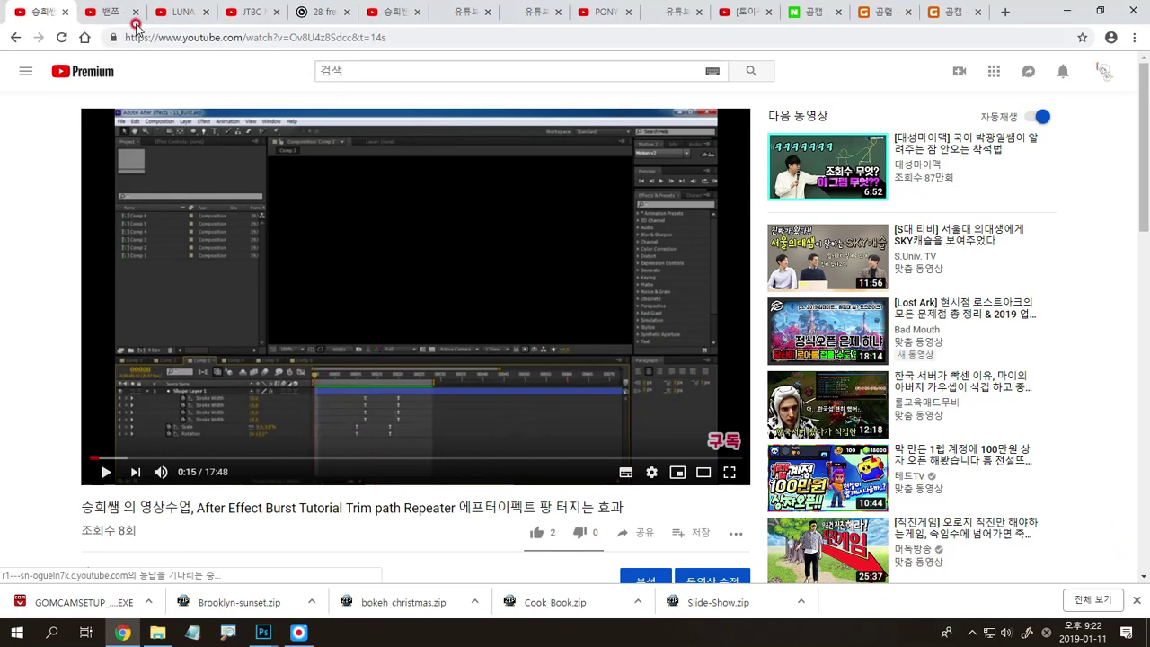
Step: Go to the mukbang channel's home page and play its featured video
{"action": "left_click", "coordinate": [108, 12]}
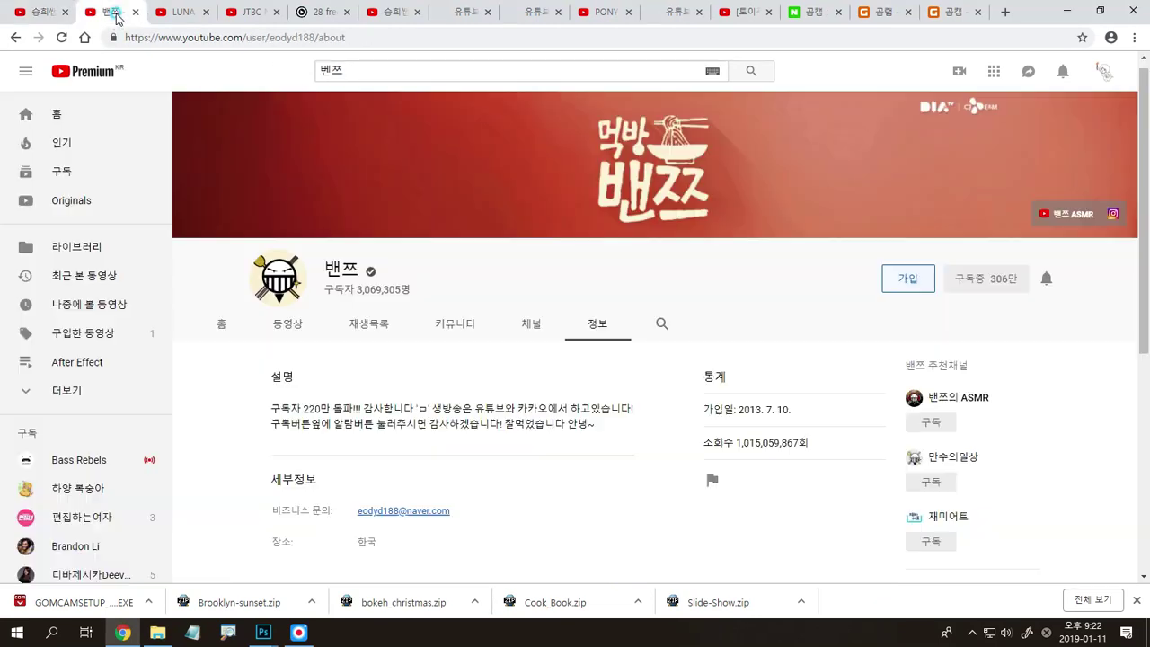
{"action": "scroll", "coordinate": [577, 390], "scroll_direction": "down", "scroll_amount": 3}
{"action": "scroll", "coordinate": [405, 368], "scroll_direction": "up", "scroll_amount": 3}
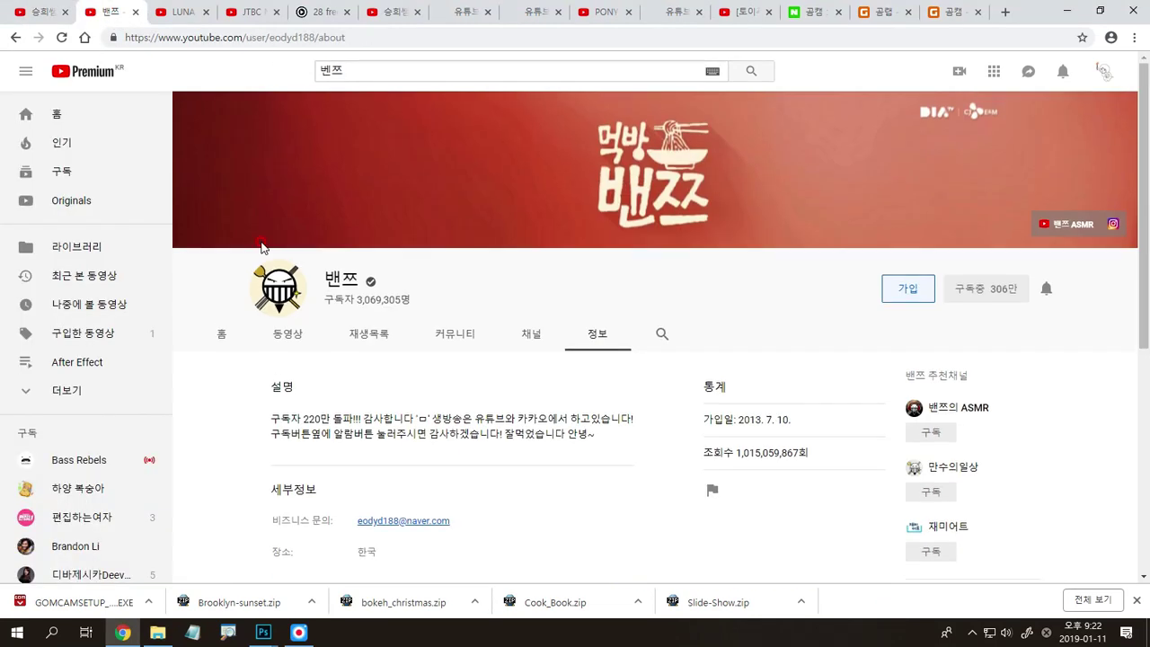
{"action": "left_click", "coordinate": [220, 338]}
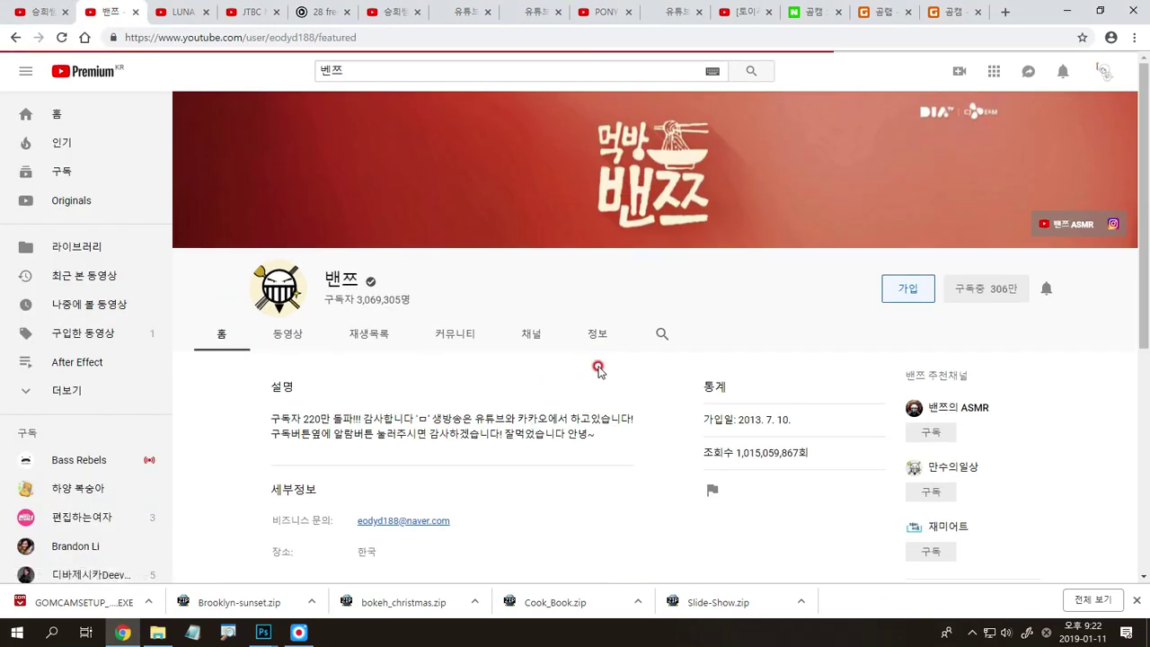
{"action": "left_click", "coordinate": [435, 431]}
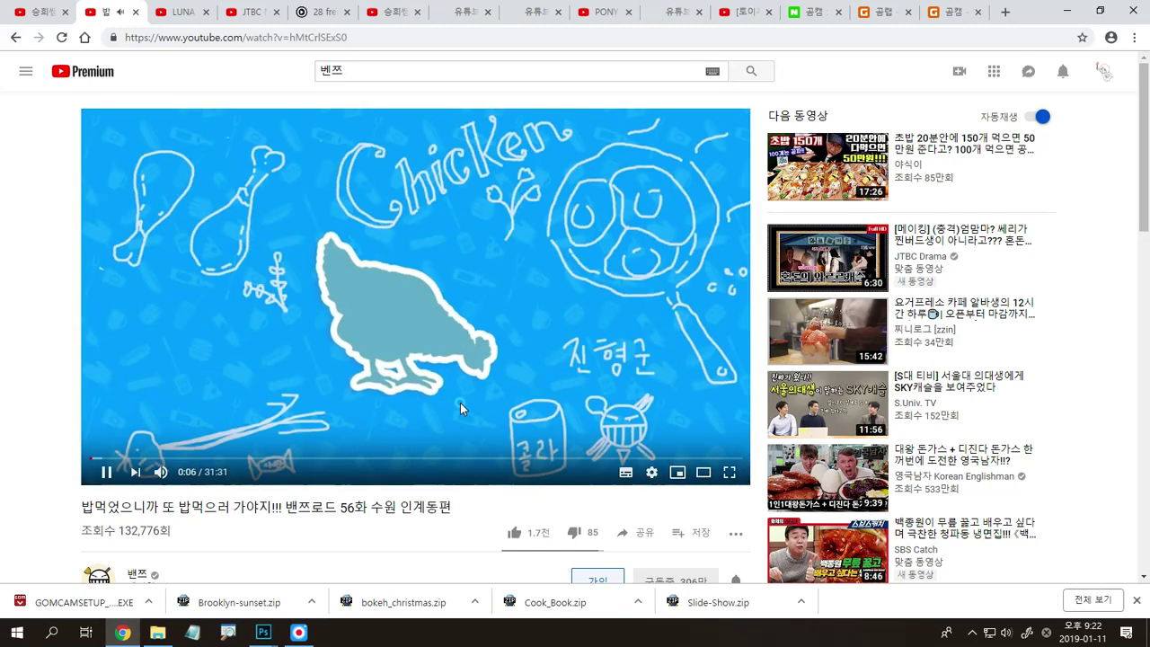
Step: Pause on the street scene, circle the corner watermark, and return to the After Effects tutorial
{"action": "left_click", "coordinate": [462, 404]}
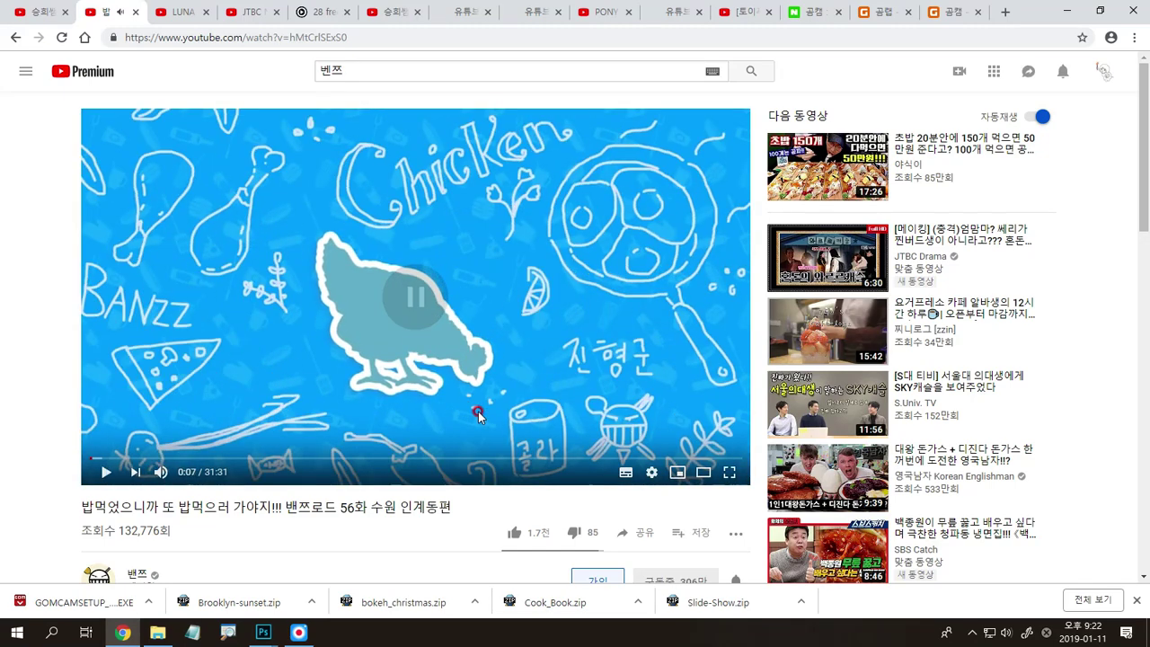
{"action": "left_click", "coordinate": [105, 472]}
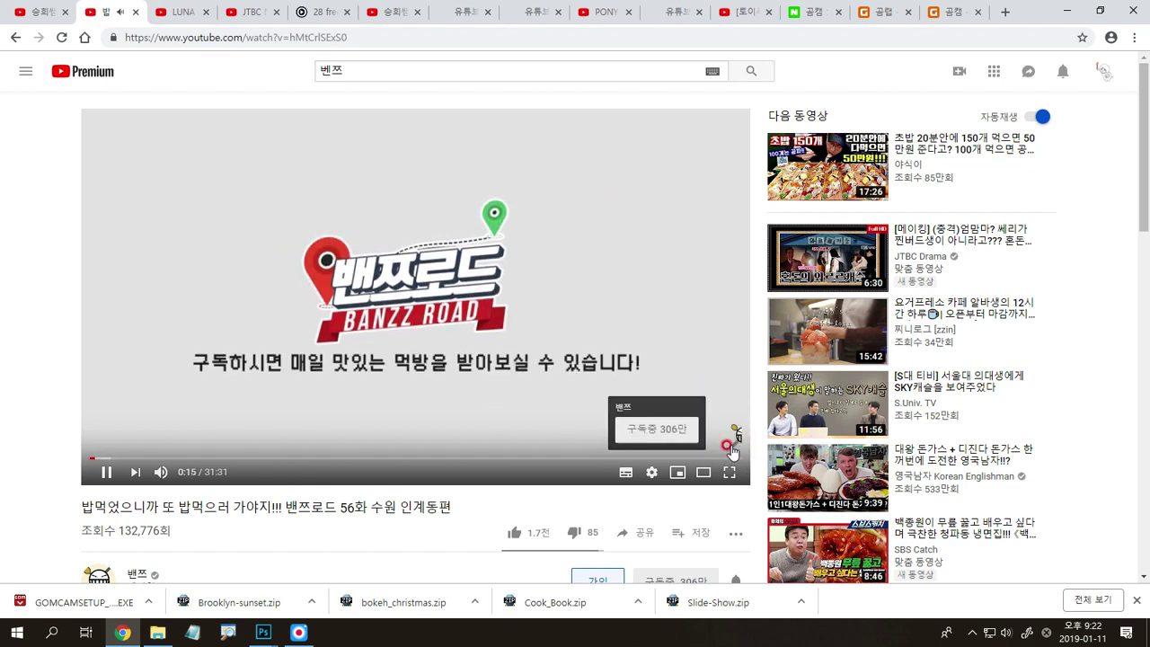
{"action": "key", "text": "space"}
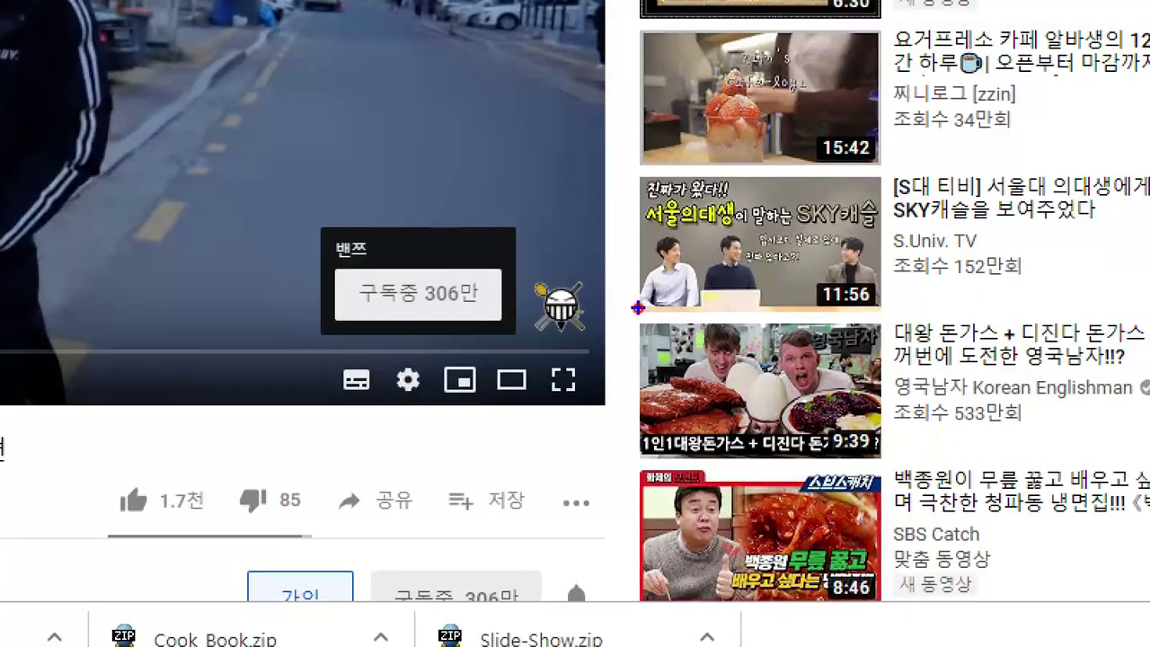
{"action": "left_click_drag", "start_coordinate": [606, 306], "coordinate": [600, 344]}
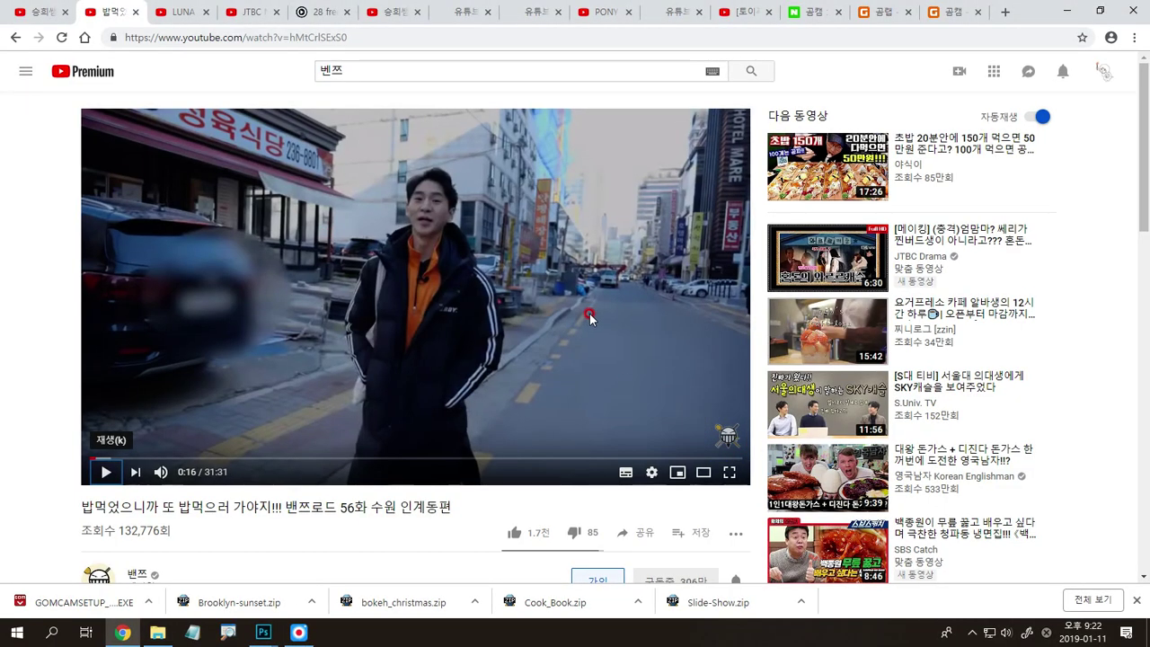
{"action": "left_click", "coordinate": [43, 15]}
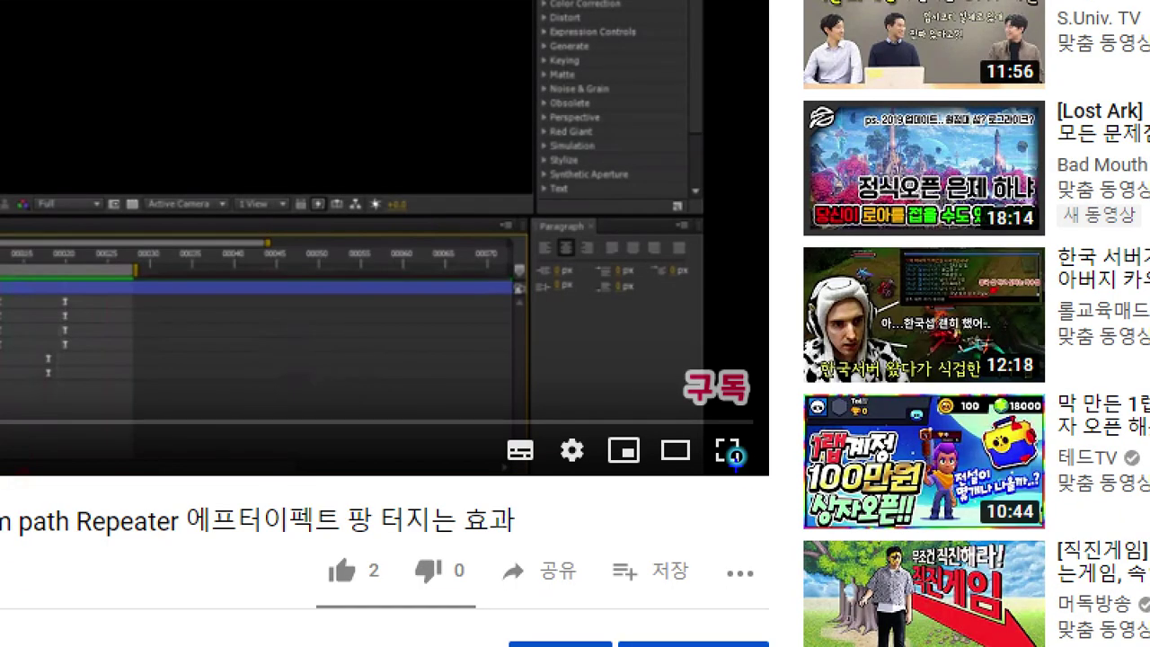
Step: Follow the tutorial's 구독 watermark to the creator's channel page and pause its trailer
{"action": "mouse_move", "coordinate": [760, 430]}
{"action": "left_mouse_down"}
{"action": "mouse_move", "coordinate": [683, 399]}
{"action": "mouse_move", "coordinate": [771, 382]}
{"action": "mouse_move", "coordinate": [742, 420]}
{"action": "left_mouse_up"}
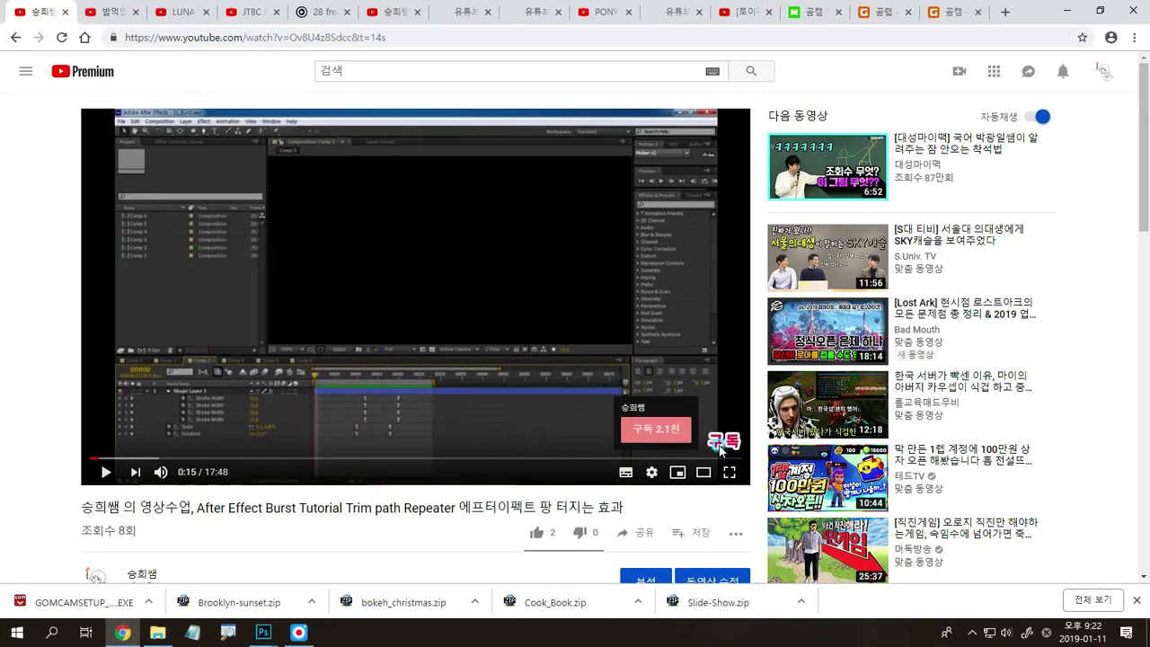
{"action": "left_click", "coordinate": [719, 449]}
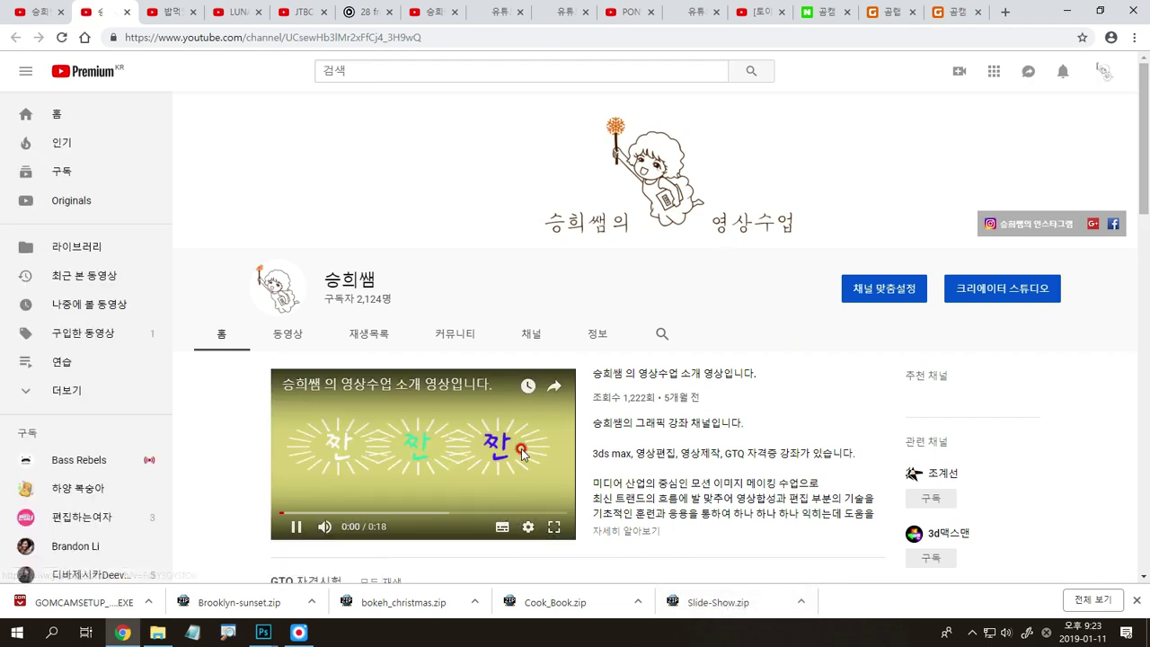
{"action": "left_click", "coordinate": [521, 452]}
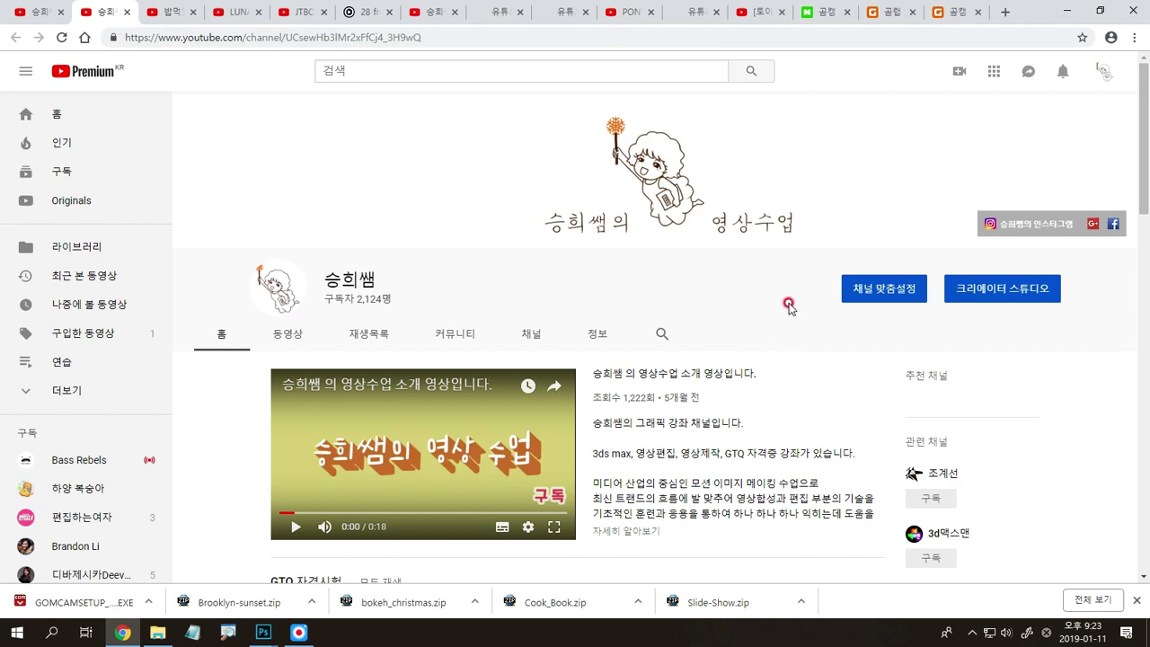
{"action": "mouse_move", "coordinate": [263, 632]}
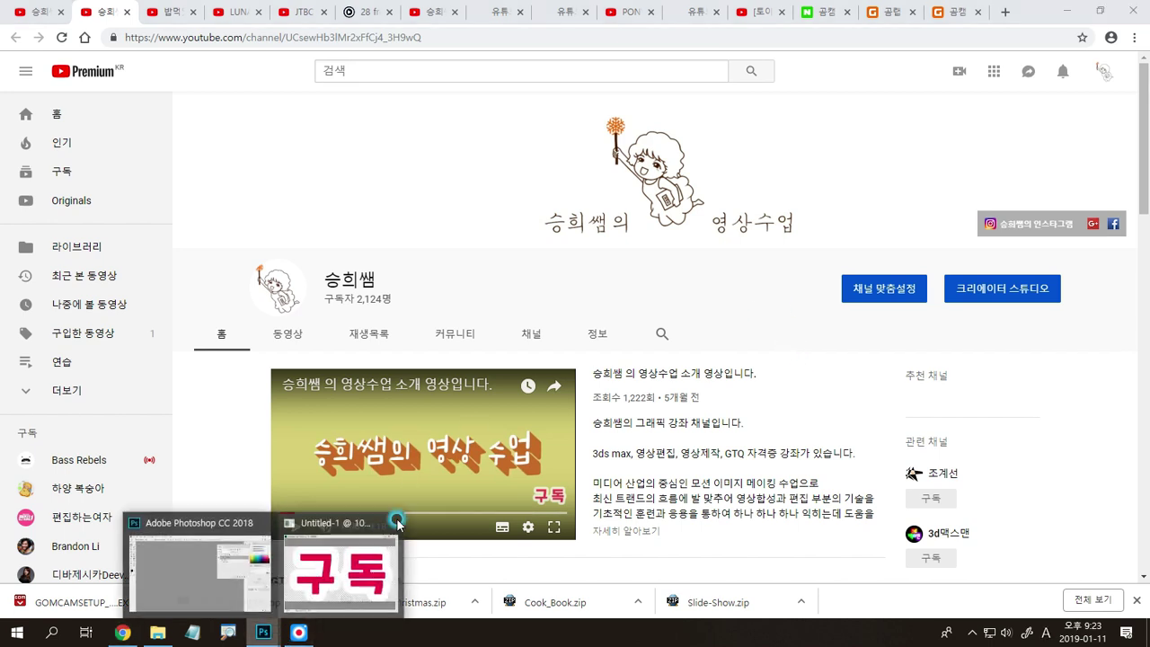
Step: Create Untitled-2 in Photoshop: 800 × 400 px, 72 ppi, RGB Color, transparent background
{"action": "left_click", "coordinate": [181, 566]}
{"action": "left_click", "coordinate": [41, 9]}
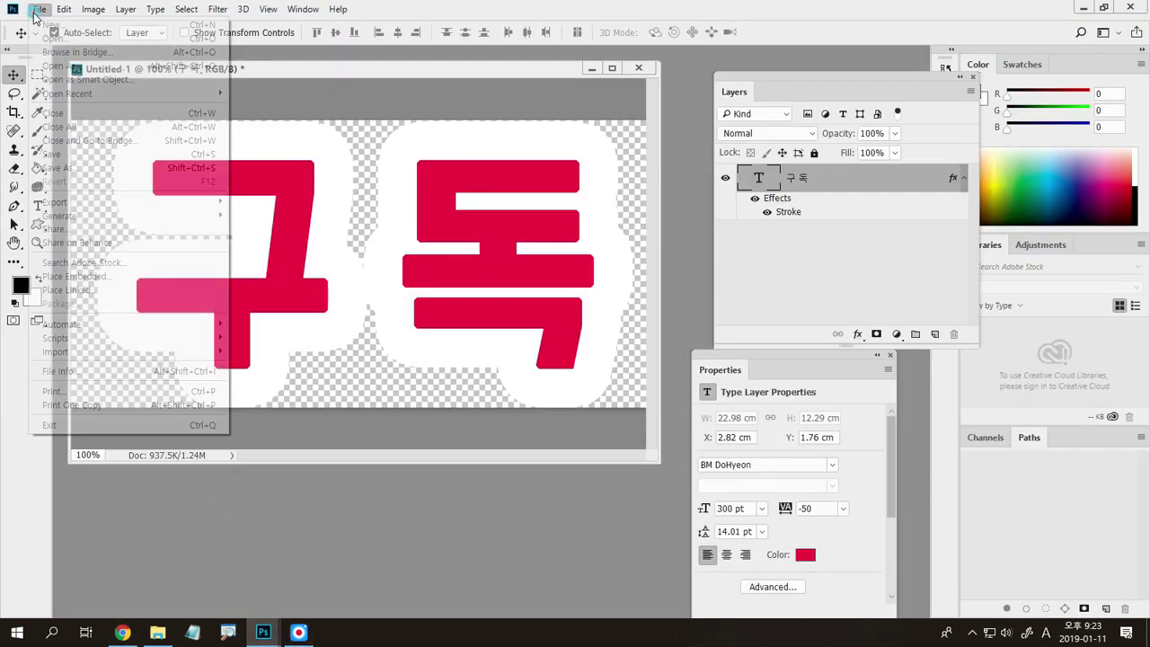
{"action": "left_click", "coordinate": [54, 25]}
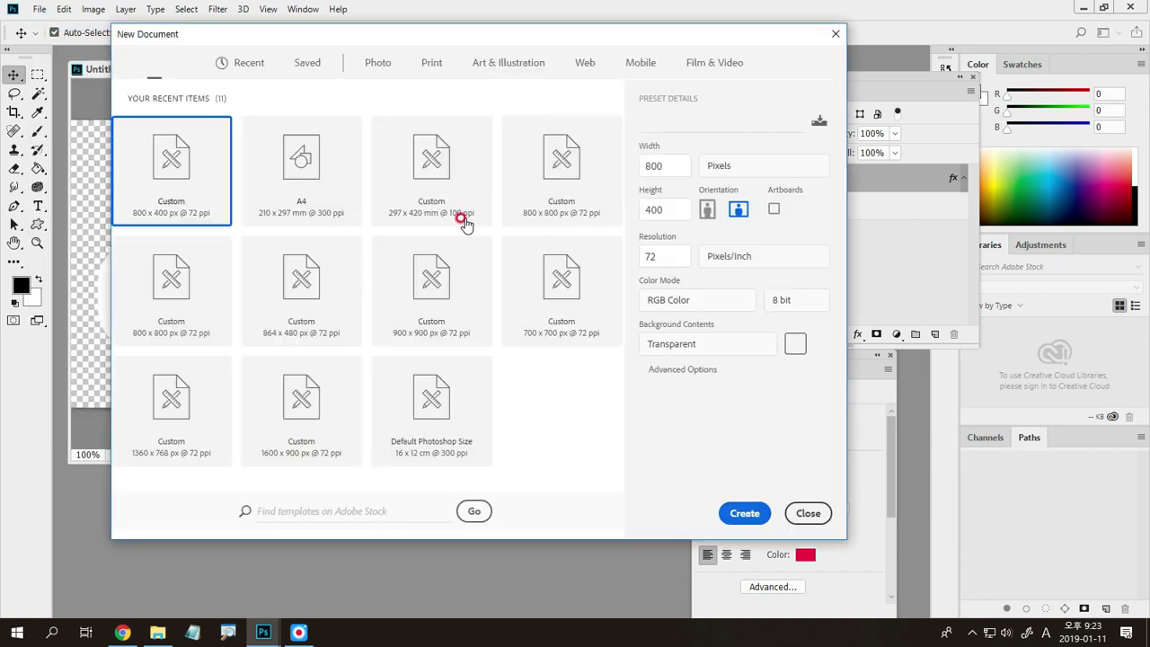
{"action": "double_click", "coordinate": [676, 167]}
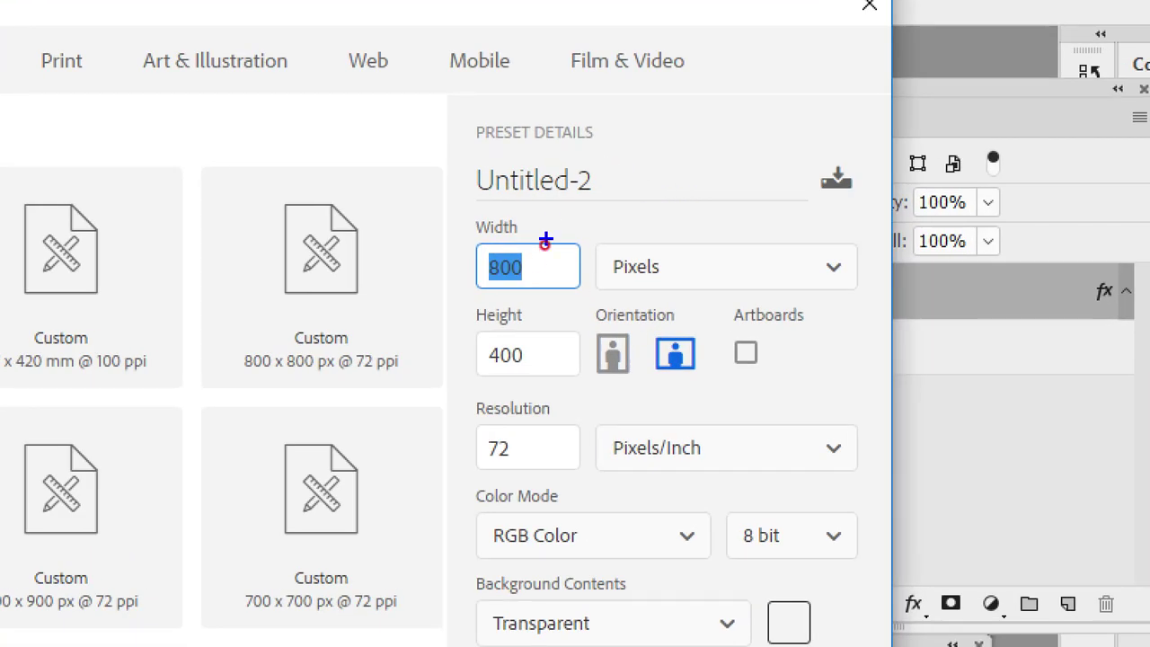
{"action": "left_click_drag", "start_coordinate": [539, 241], "coordinate": [537, 270]}
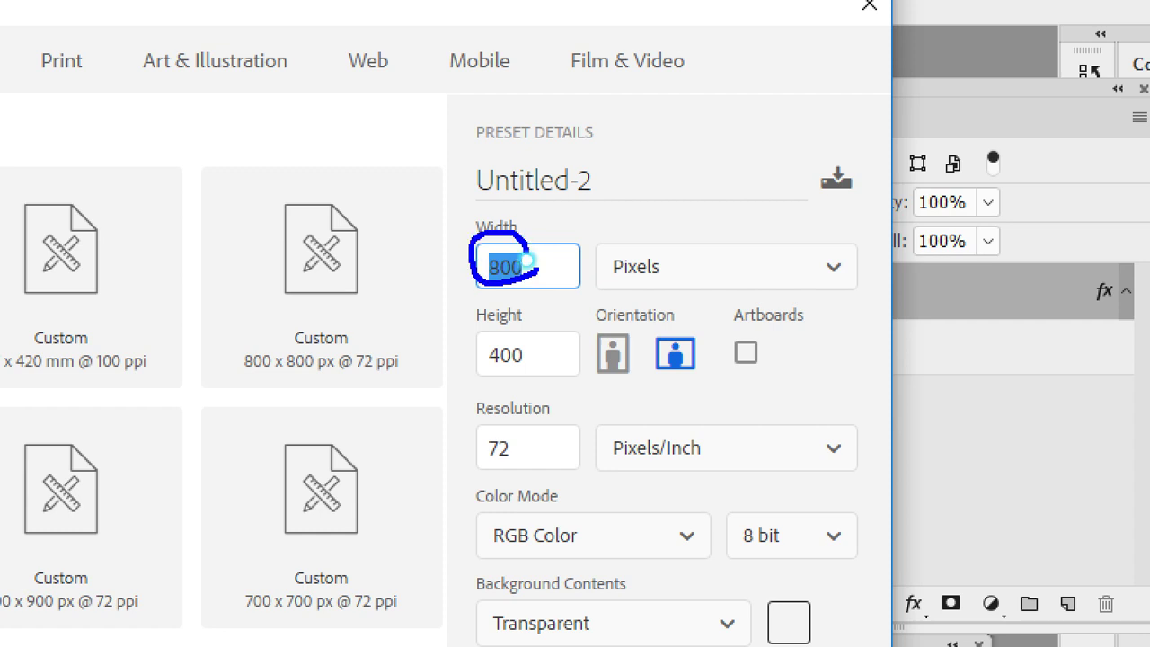
{"action": "left_click_drag", "start_coordinate": [522, 313], "coordinate": [538, 331]}
{"action": "mouse_move", "coordinate": [521, 423]}
{"action": "left_mouse_down"}
{"action": "mouse_move", "coordinate": [525, 437]}
{"action": "mouse_move", "coordinate": [439, 411]}
{"action": "mouse_move", "coordinate": [543, 415]}
{"action": "left_mouse_up"}
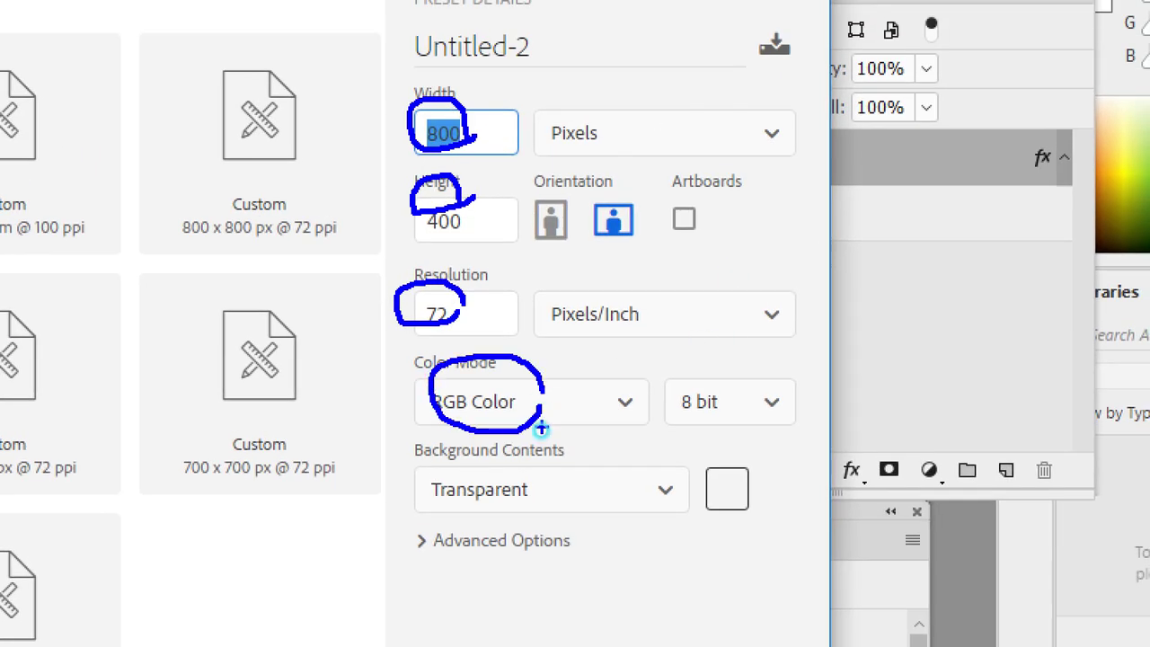
{"action": "left_click_drag", "start_coordinate": [557, 499], "coordinate": [569, 483]}
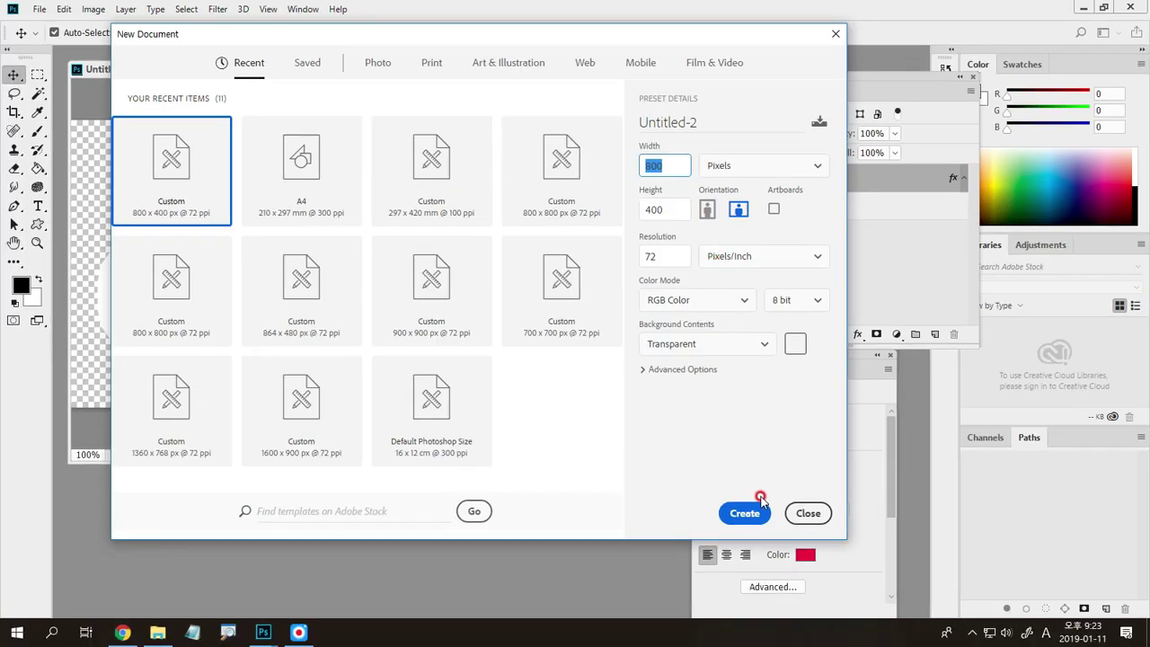
{"action": "left_click", "coordinate": [745, 513]}
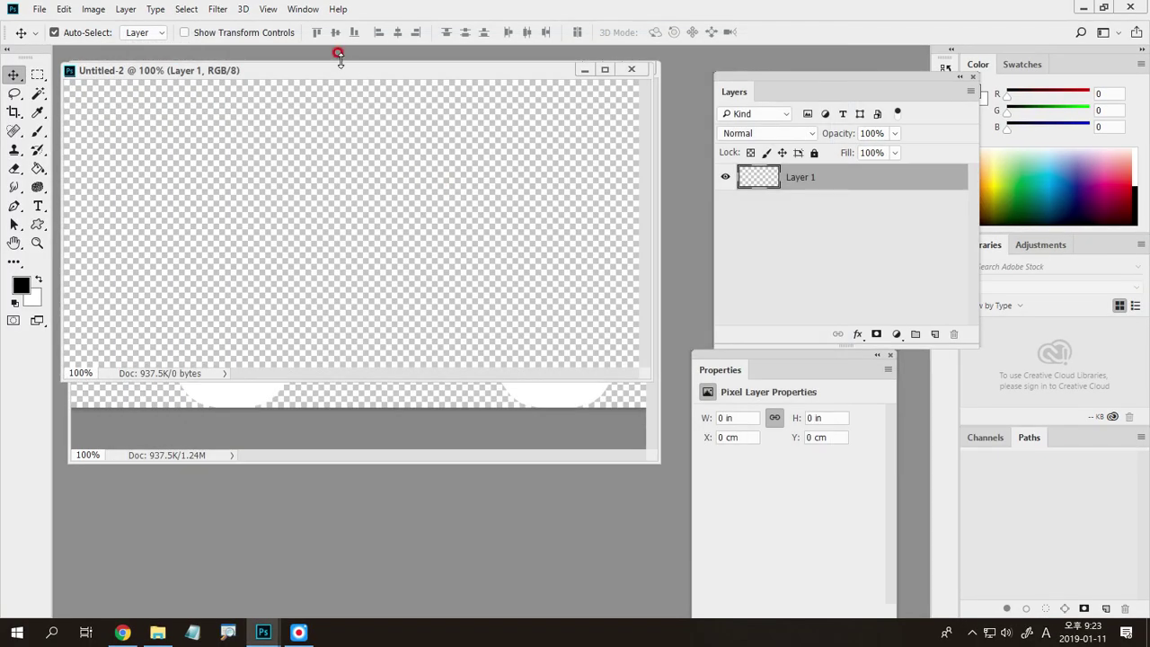
Step: Add red 300 pt BM DoHyeon text '구독' and move it into view on the canvas
{"action": "left_click_drag", "start_coordinate": [357, 74], "coordinate": [340, 70]}
{"action": "key", "text": "t"}
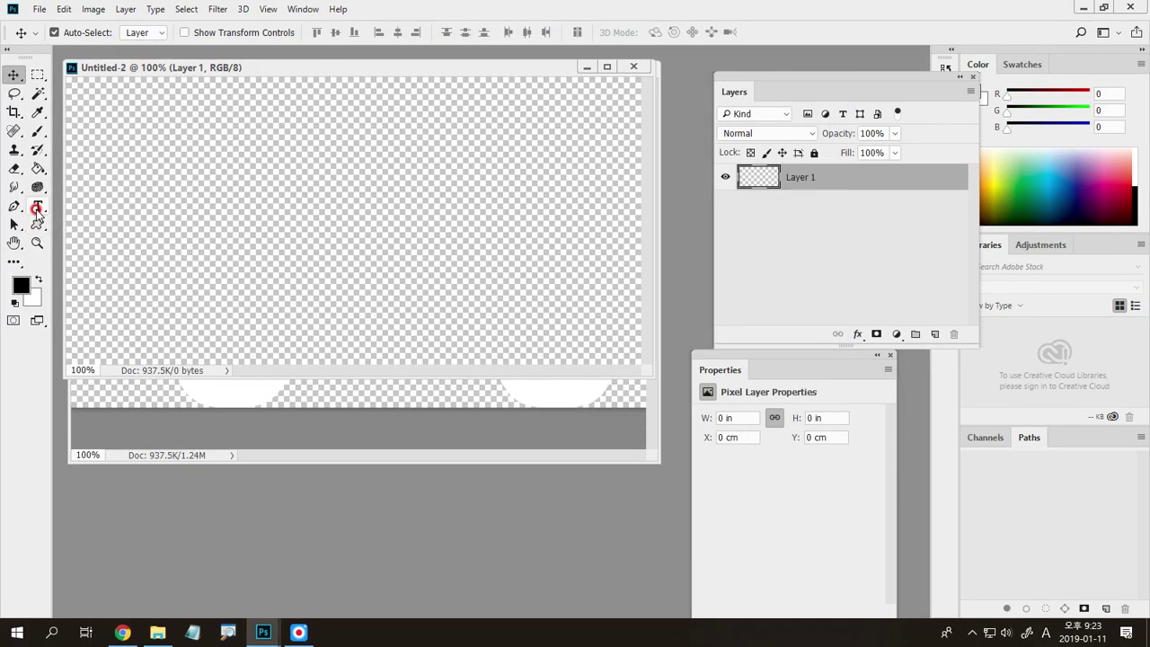
{"action": "left_click", "coordinate": [272, 253]}
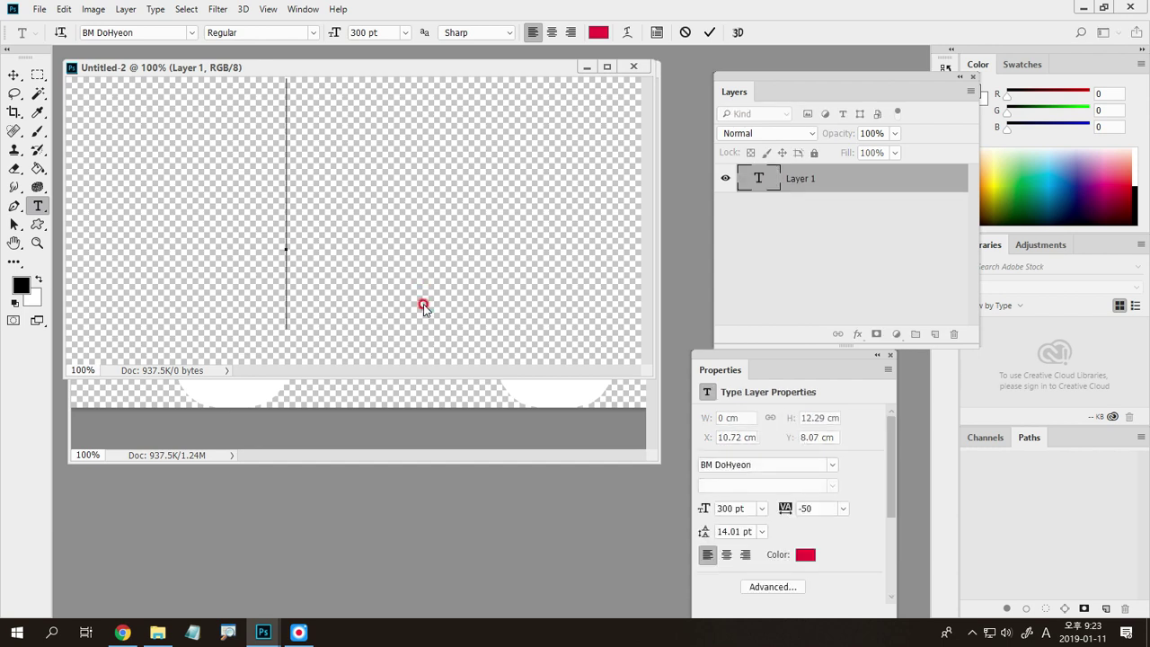
{"action": "type", "text": "rn"}
{"action": "key", "text": "BackSpace"}
{"action": "key", "text": "BackSpace"}
{"action": "type", "text": "구독"}
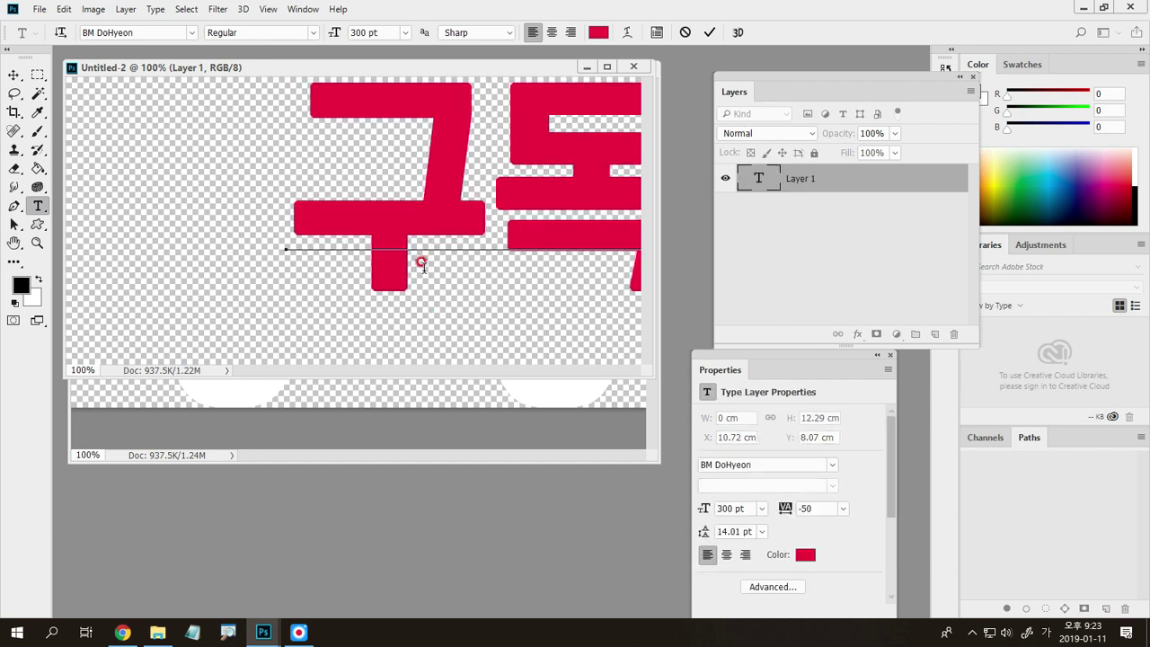
{"action": "left_click", "coordinate": [13, 75]}
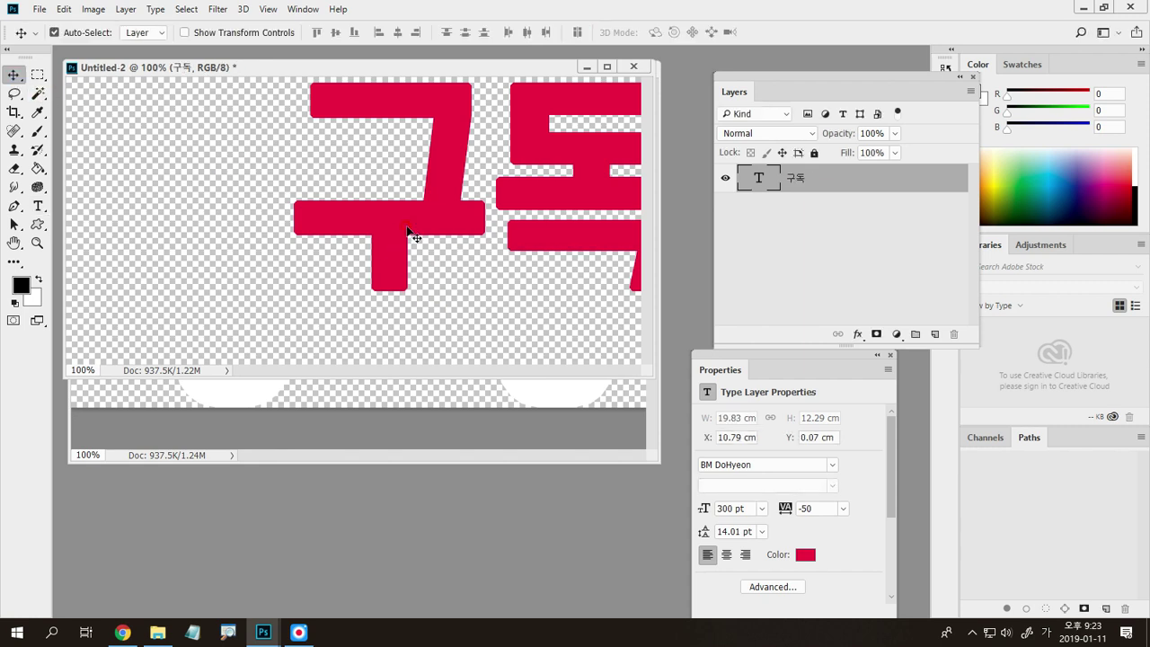
{"action": "left_click_drag", "start_coordinate": [400, 228], "coordinate": [256, 267]}
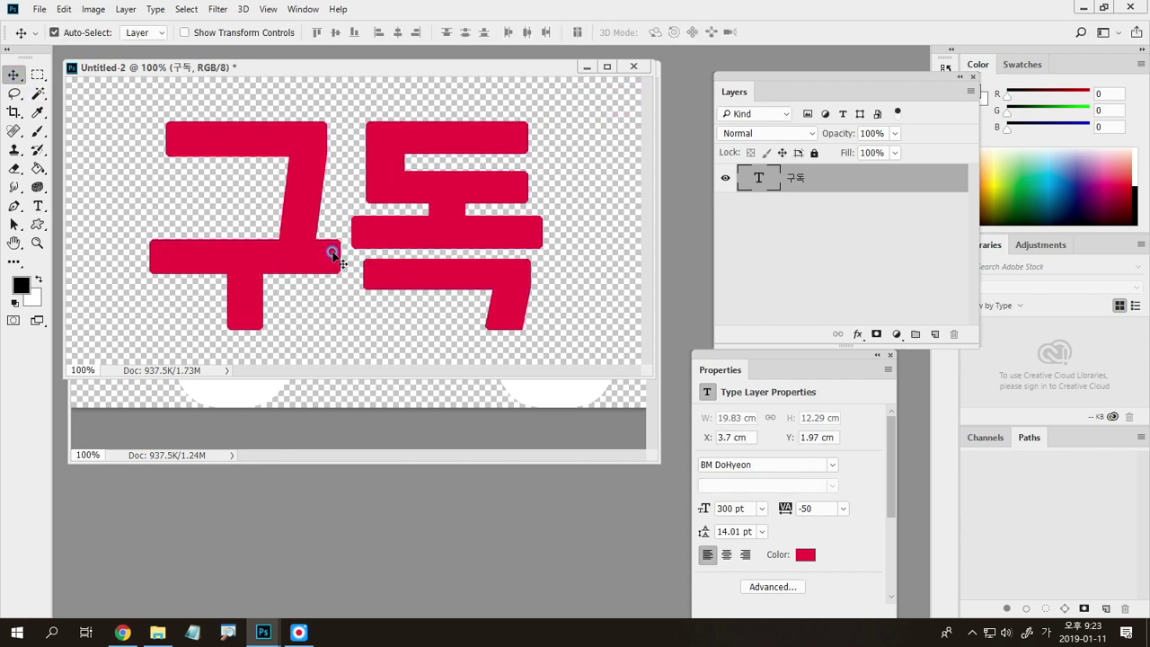
Step: Insert a space between 구 and 독 and shift the text about 27 px left
{"action": "double_click", "coordinate": [770, 174]}
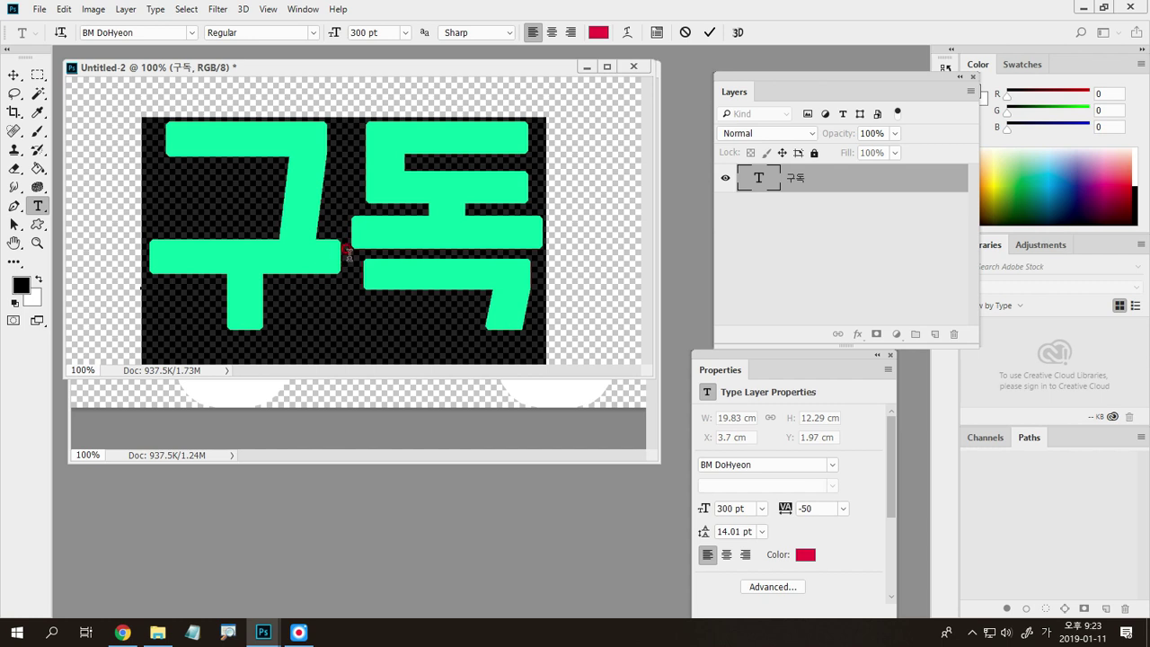
{"action": "left_click", "coordinate": [347, 252]}
{"action": "left_click", "coordinate": [13, 75]}
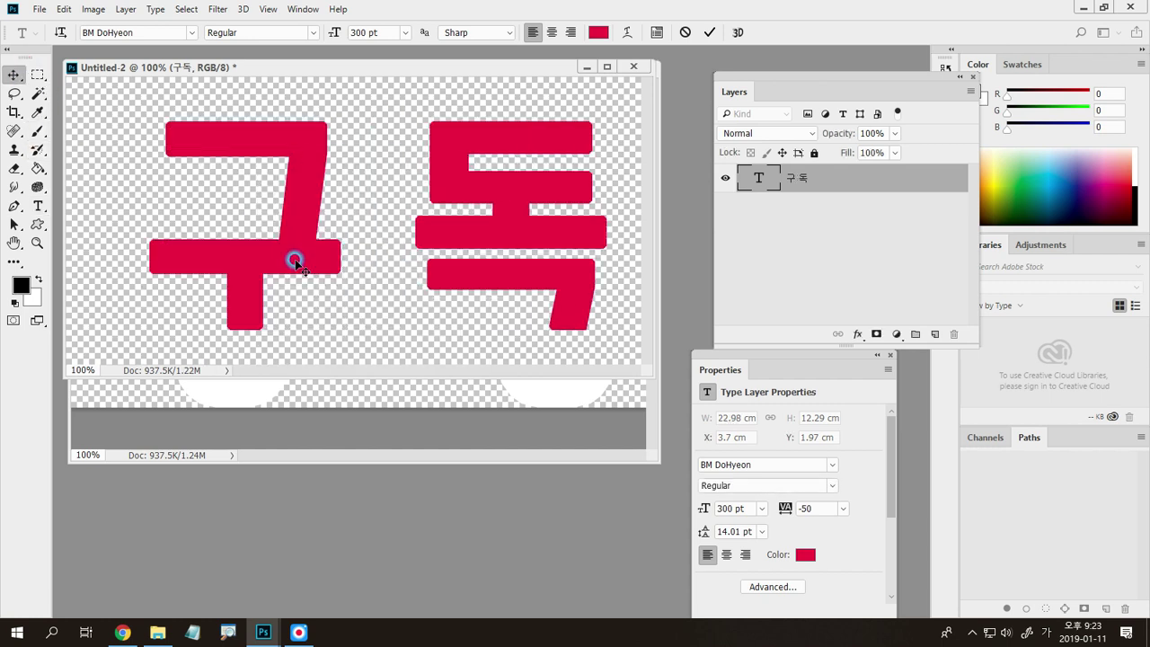
{"action": "left_click_drag", "start_coordinate": [297, 266], "coordinate": [263, 264]}
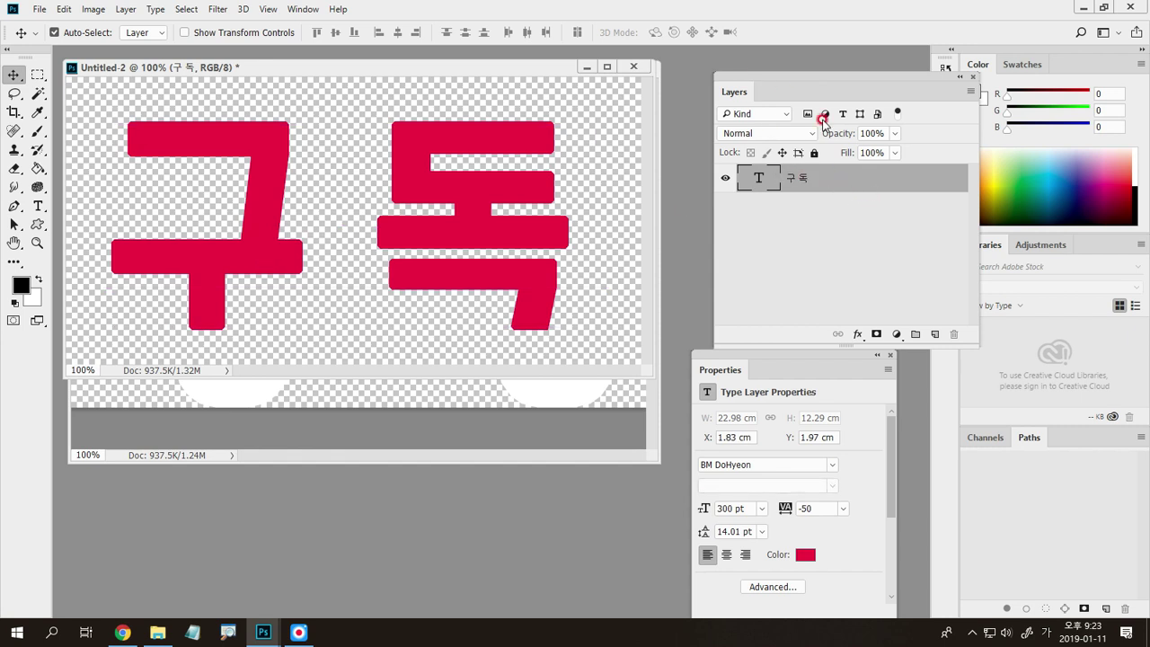
Step: Add a 54 px white Outside Stroke layer style to the 구 독 text
{"action": "double_click", "coordinate": [843, 180]}
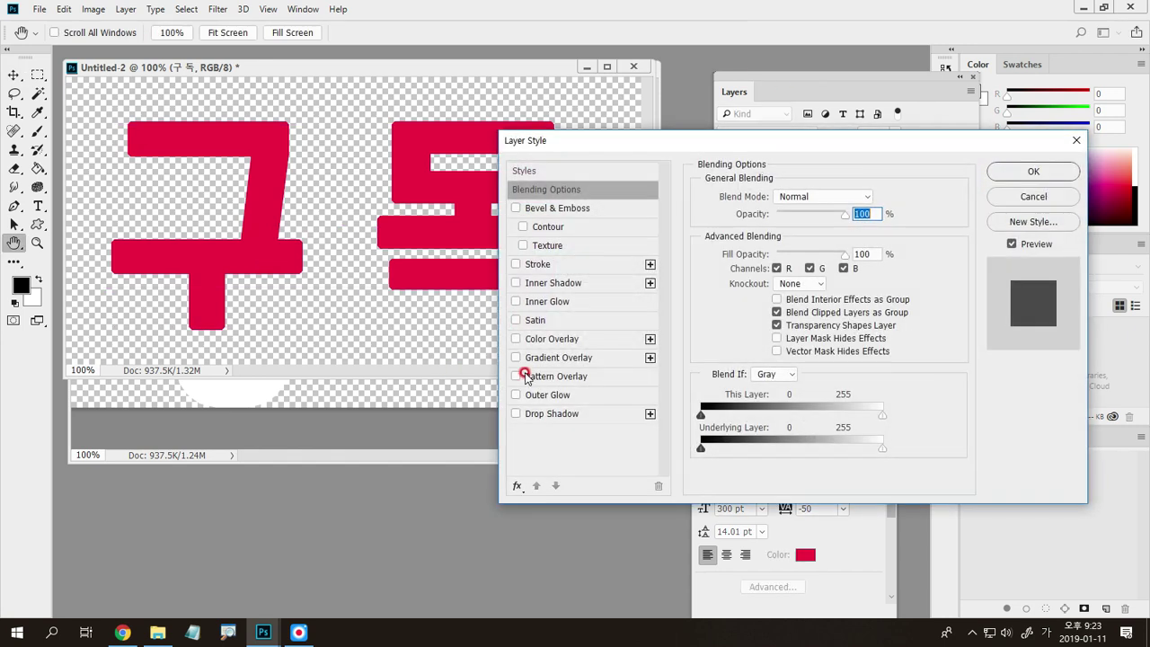
{"action": "left_click", "coordinate": [542, 263]}
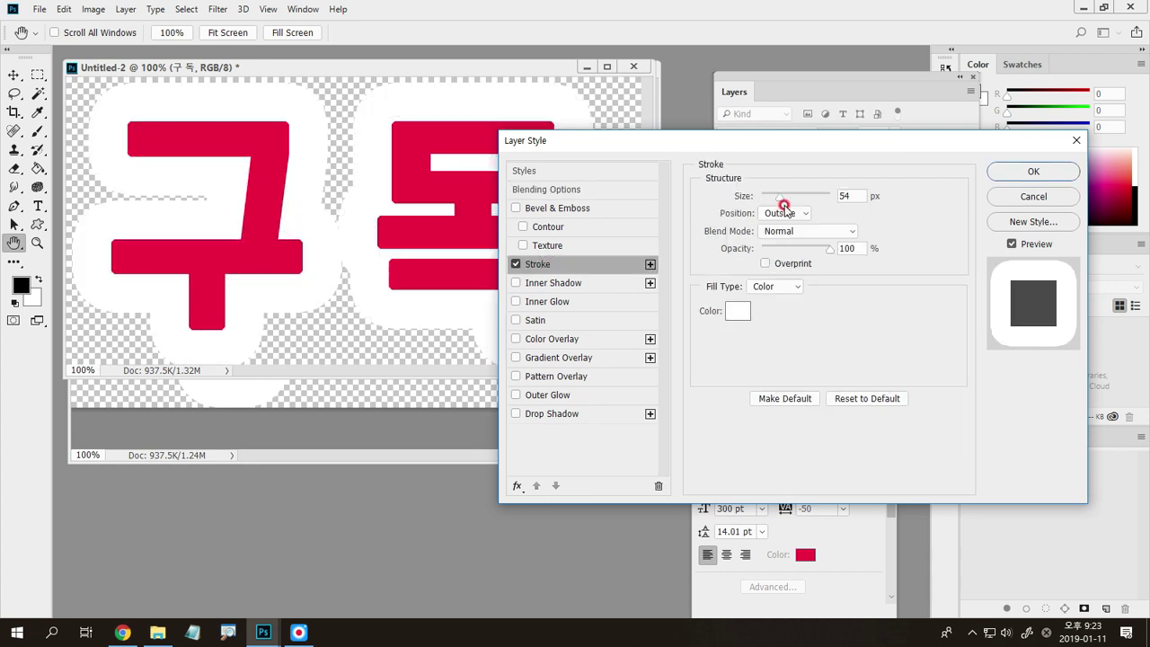
{"action": "left_click_drag", "start_coordinate": [825, 146], "coordinate": [783, 77]}
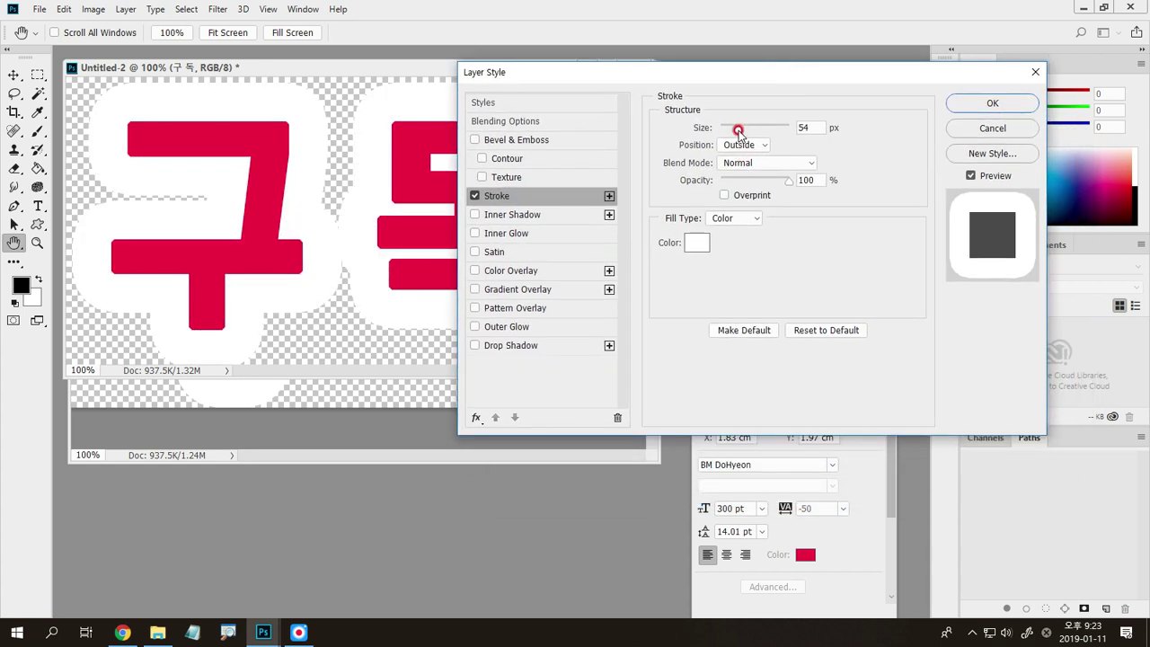
{"action": "left_click", "coordinate": [696, 243]}
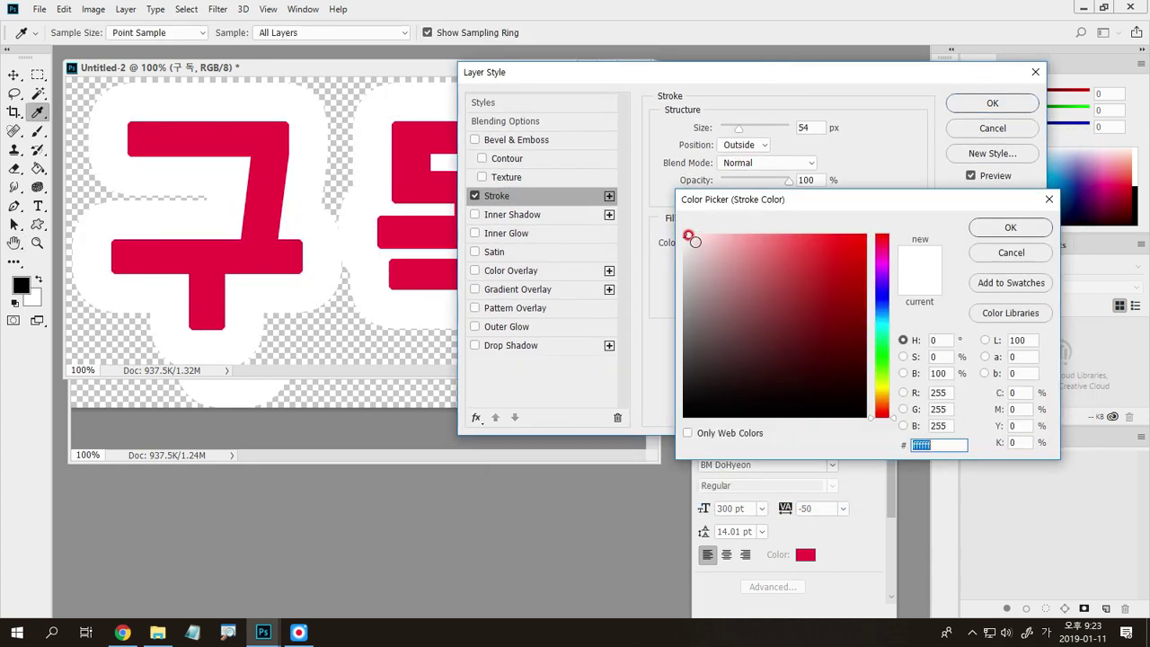
{"action": "left_click", "coordinate": [1000, 226]}
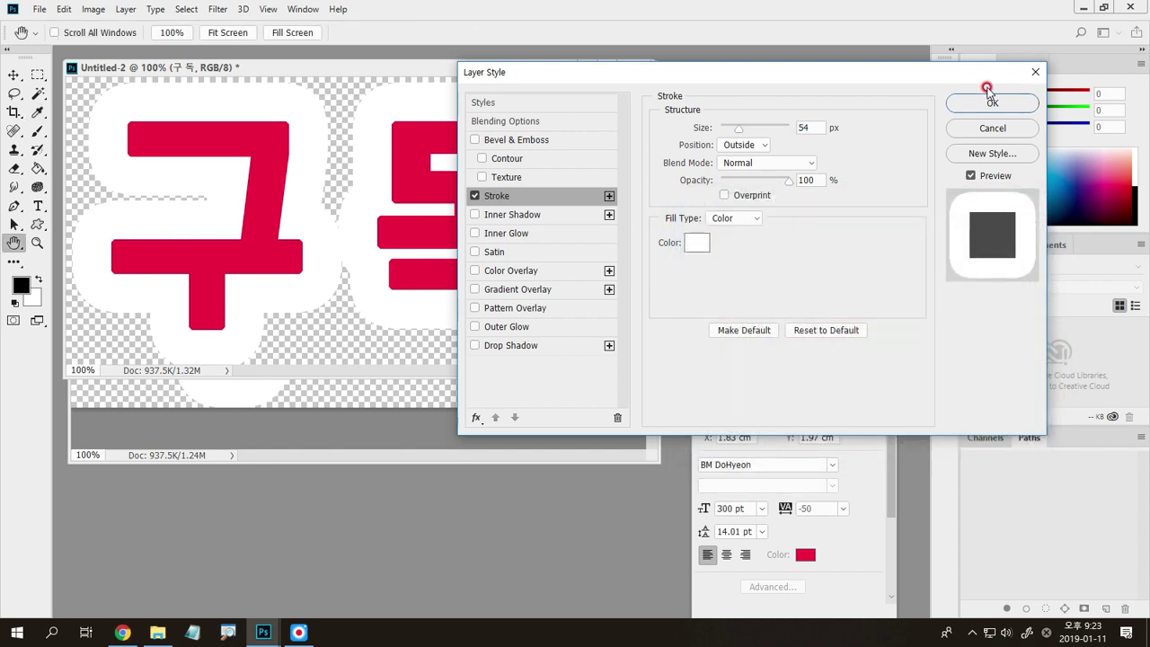
Step: Apply the white stroke and nudge the 구 독 text up to Y 1.72 cm
{"action": "left_click", "coordinate": [970, 105]}
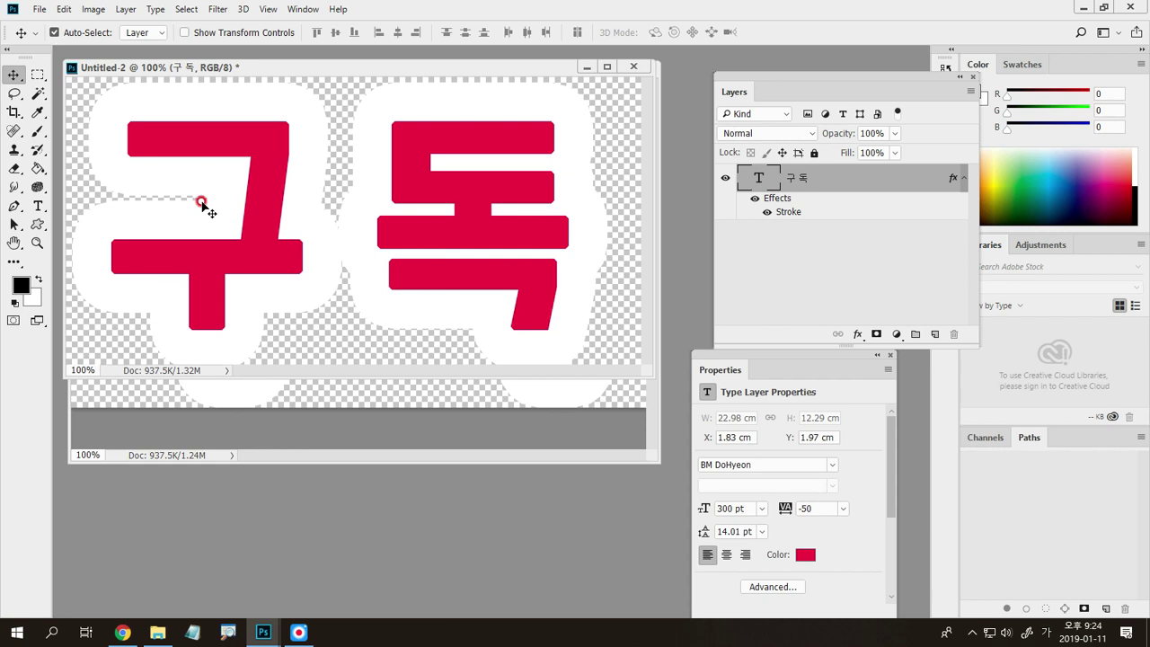
{"action": "left_click_drag", "start_coordinate": [257, 233], "coordinate": [256, 226]}
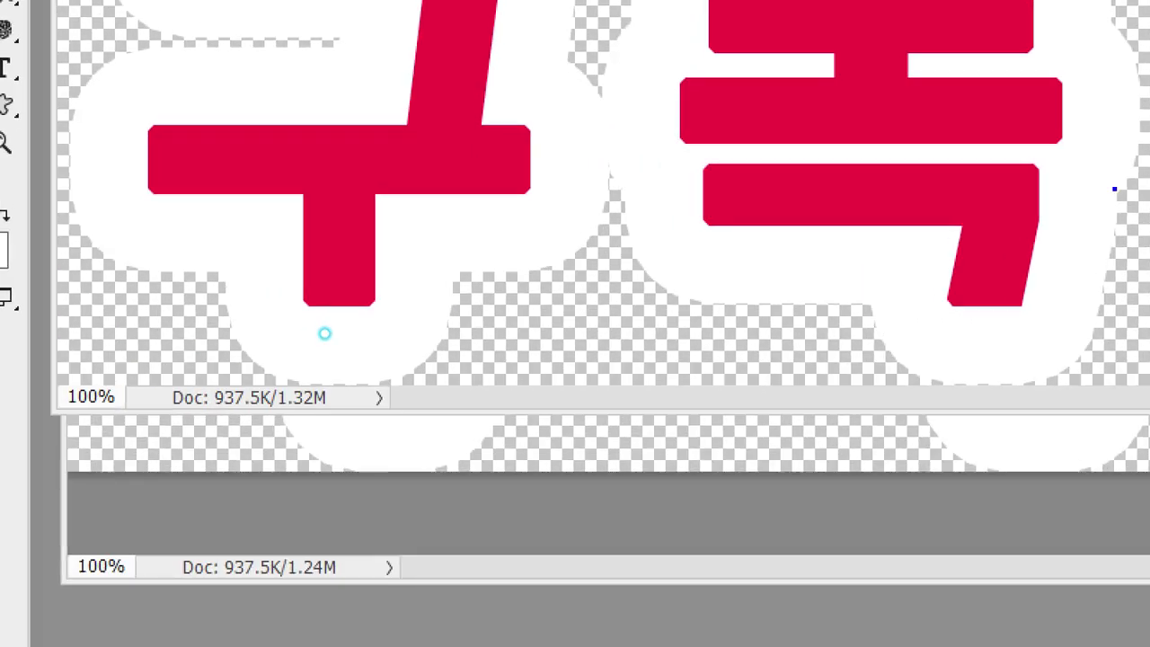
{"action": "left_click_drag", "start_coordinate": [373, 248], "coordinate": [396, 229]}
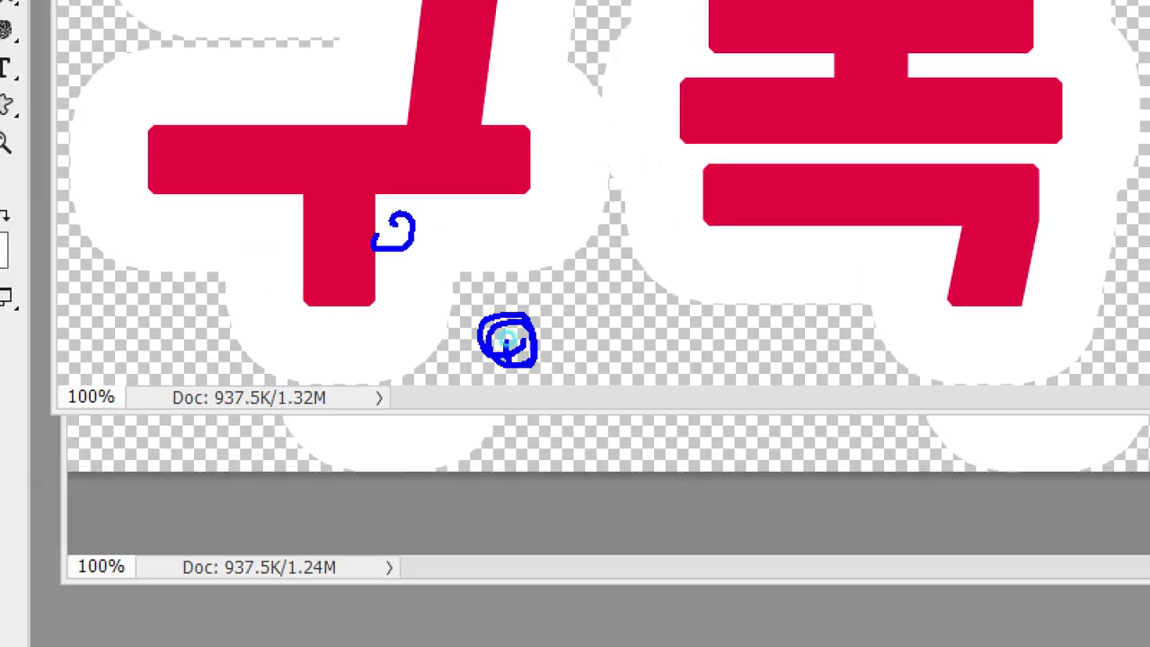
{"action": "left_click_drag", "start_coordinate": [510, 307], "coordinate": [540, 355]}
{"action": "key", "text": "Escape"}
{"action": "key", "text": "ctrl"}
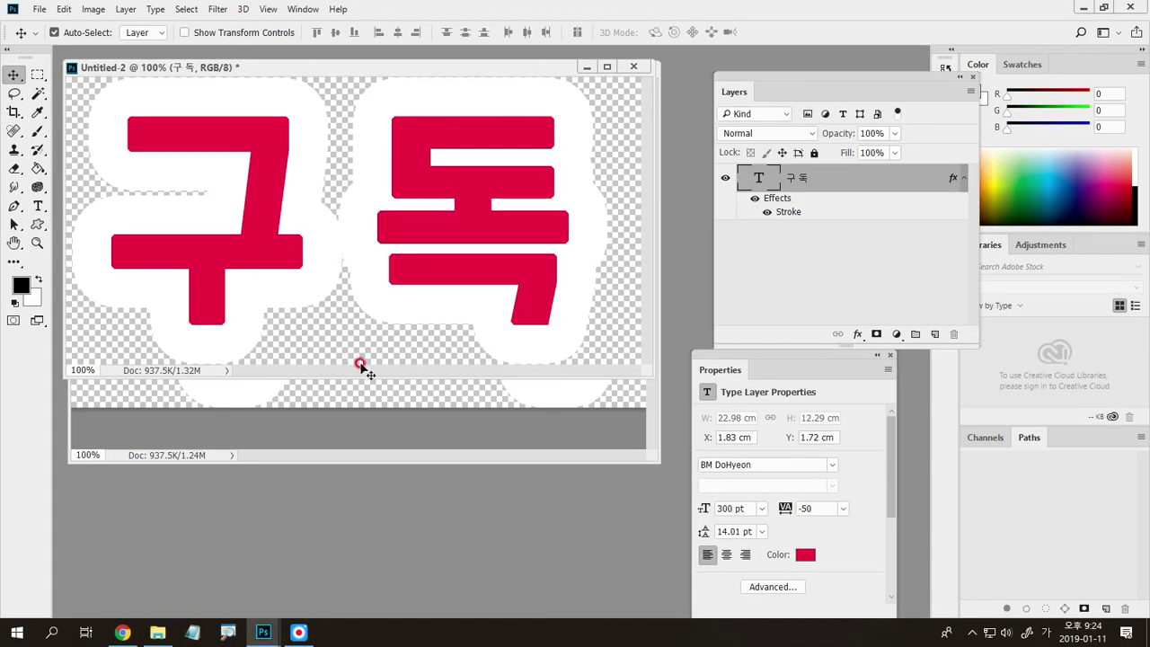
Step: Export the artwork through Save for Web (Legacy) as PNG-24 with Transparency checked
{"action": "left_click", "coordinate": [39, 10]}
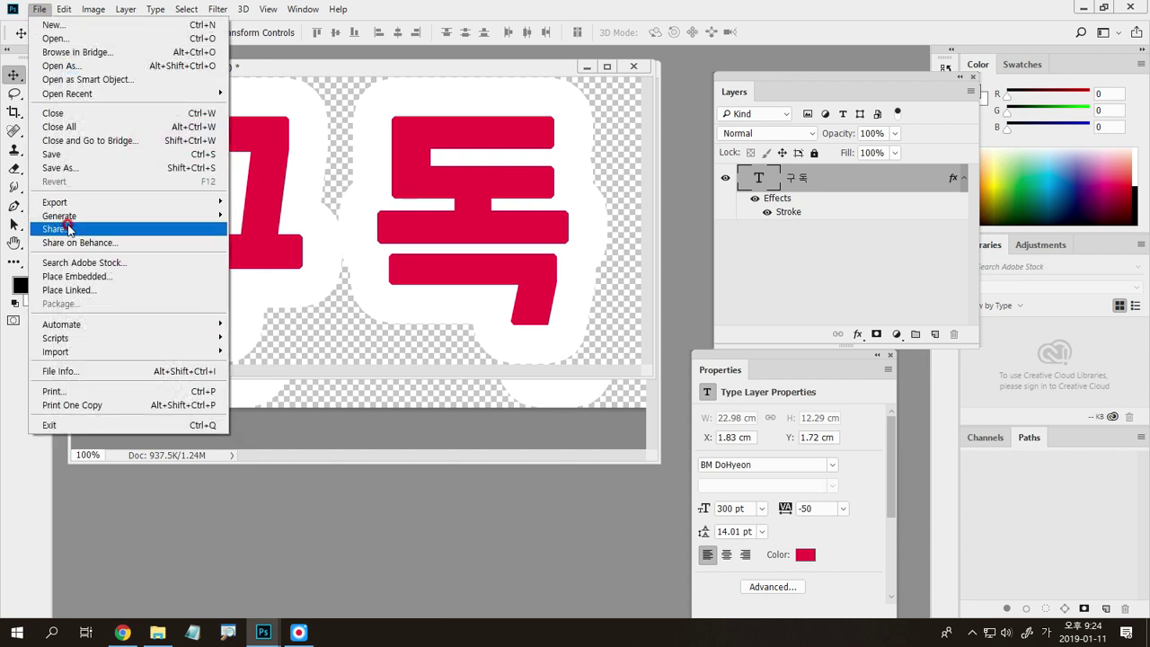
{"action": "mouse_move", "coordinate": [54, 202]}
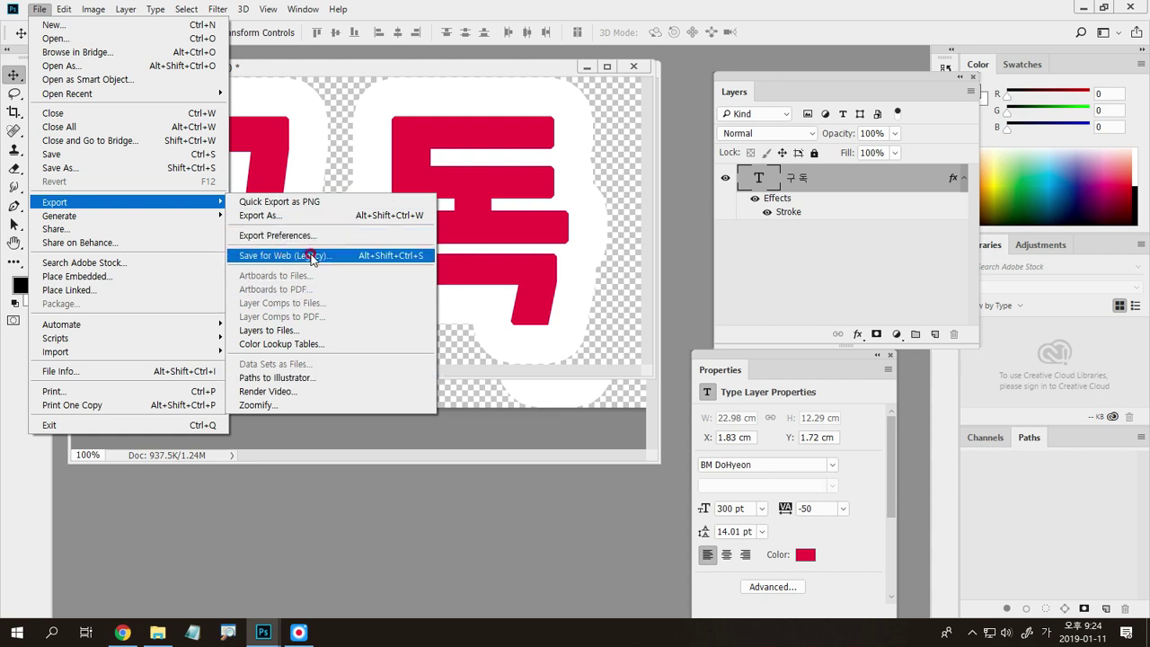
{"action": "left_click", "coordinate": [312, 256]}
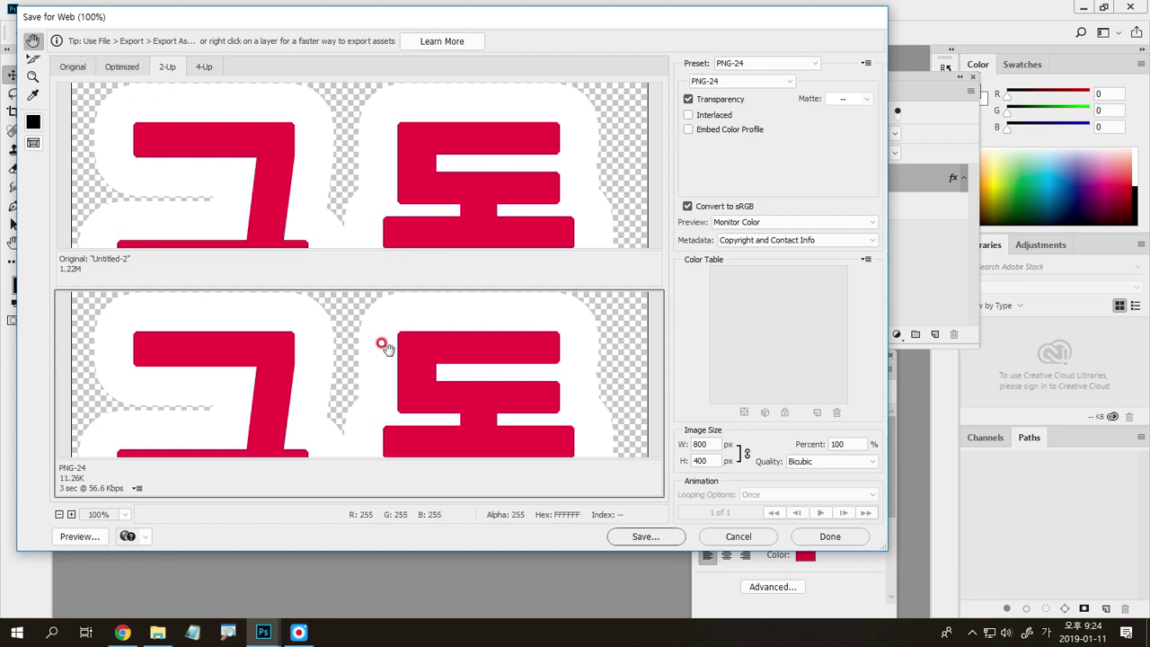
{"action": "scroll", "coordinate": [322, 384], "scroll_direction": "down", "scroll_amount": 3}
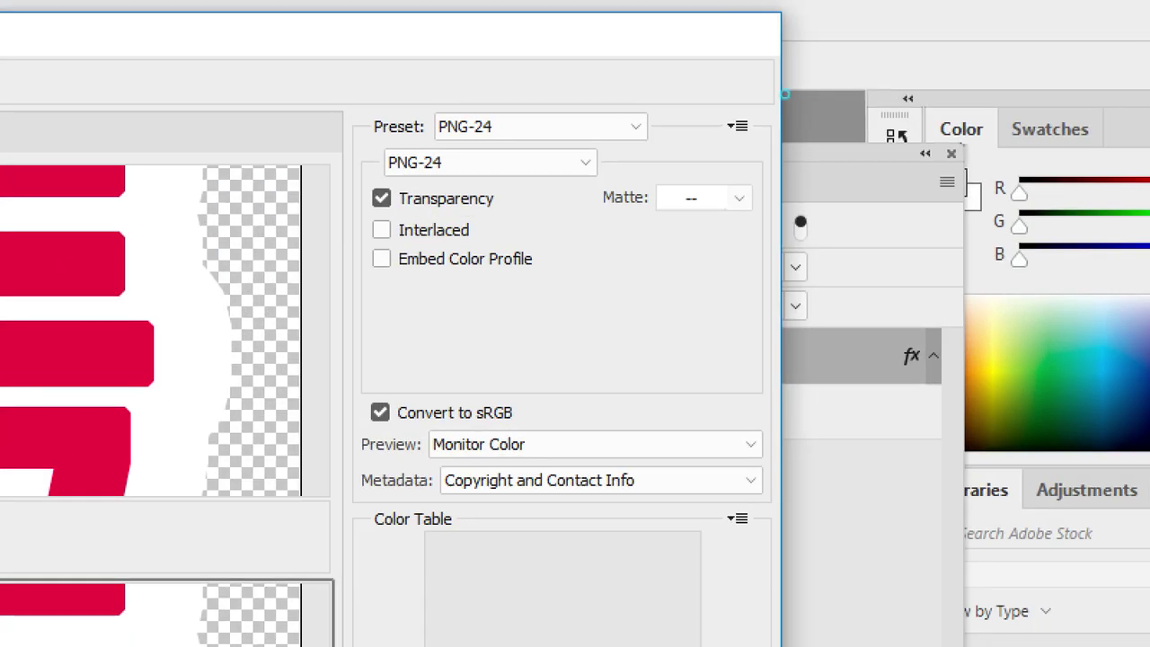
{"action": "left_click_drag", "start_coordinate": [750, 72], "coordinate": [712, 75]}
{"action": "mouse_move", "coordinate": [430, 151]}
{"action": "left_mouse_down"}
{"action": "mouse_move", "coordinate": [506, 113]}
{"action": "mouse_move", "coordinate": [497, 140]}
{"action": "left_mouse_up"}
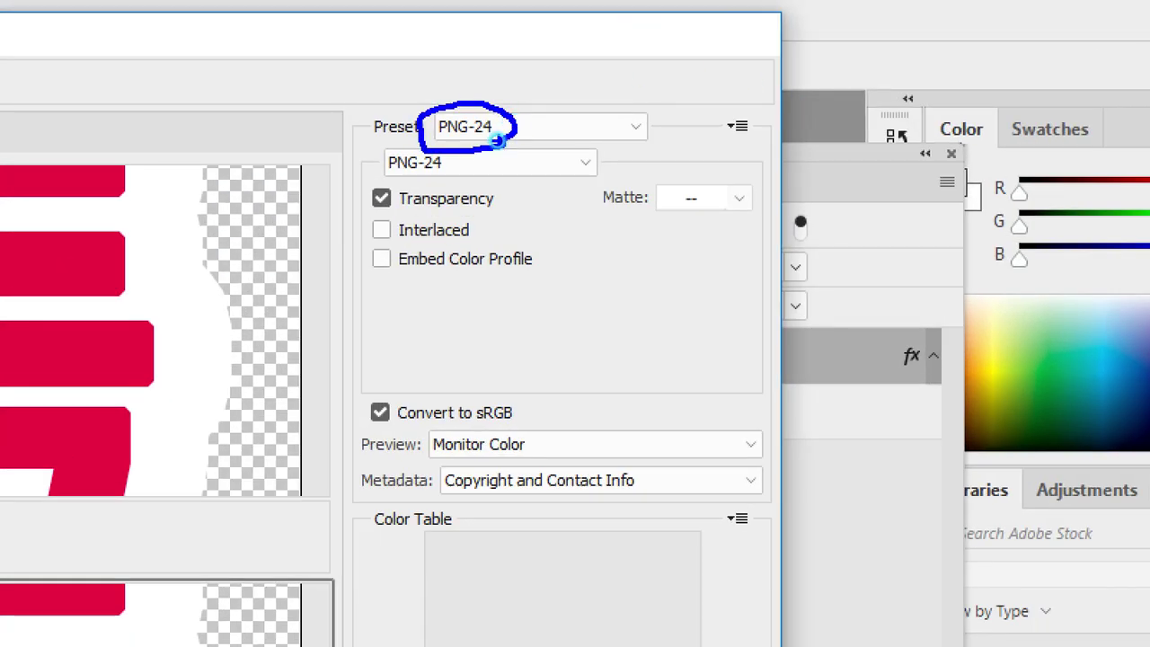
{"action": "left_click_drag", "start_coordinate": [451, 217], "coordinate": [525, 218]}
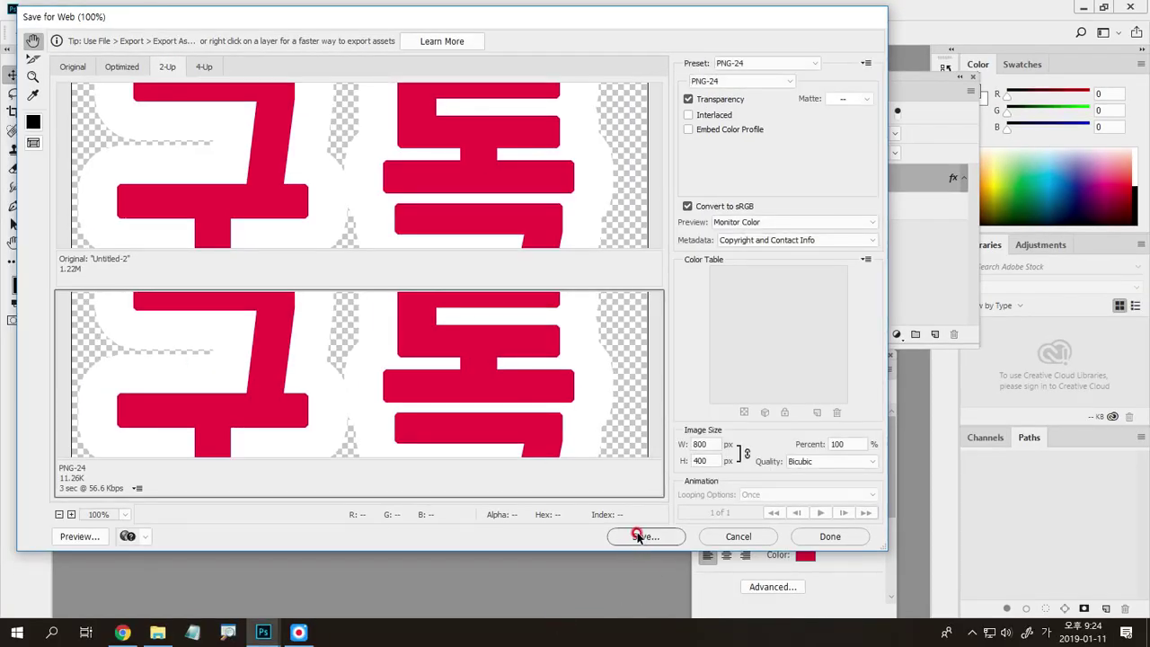
{"action": "left_click", "coordinate": [638, 536]}
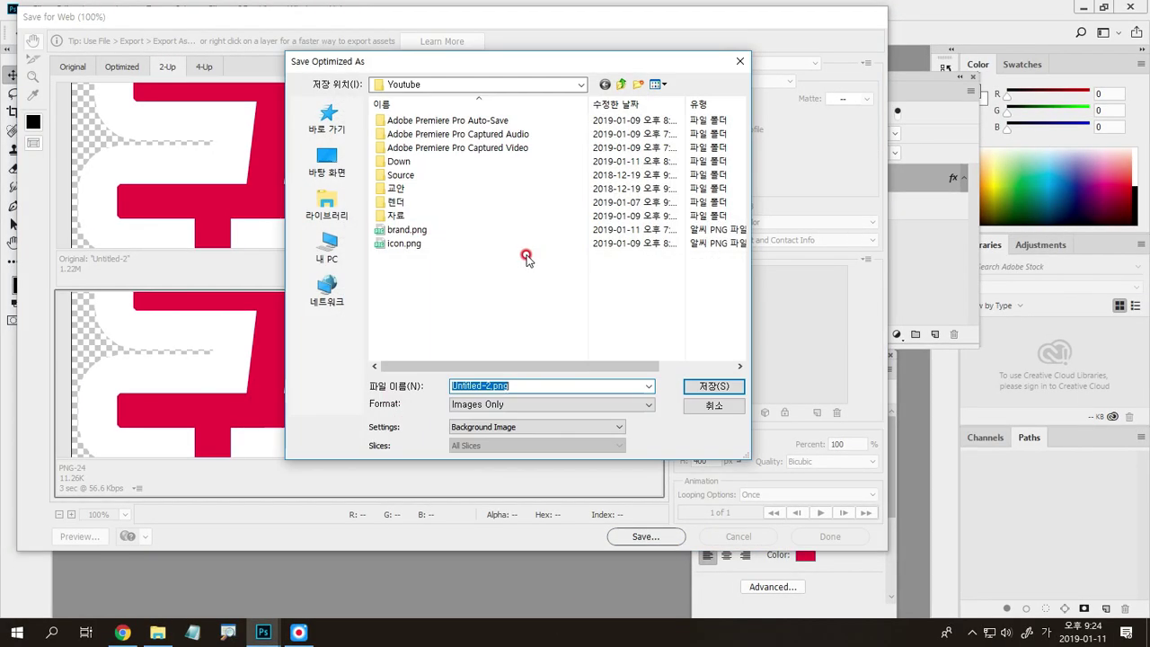
Step: Name the export 'logo' and save it as logo.png in the Youtube folder
{"action": "left_click", "coordinate": [519, 395]}
{"action": "type", "text": "ㅇ"}
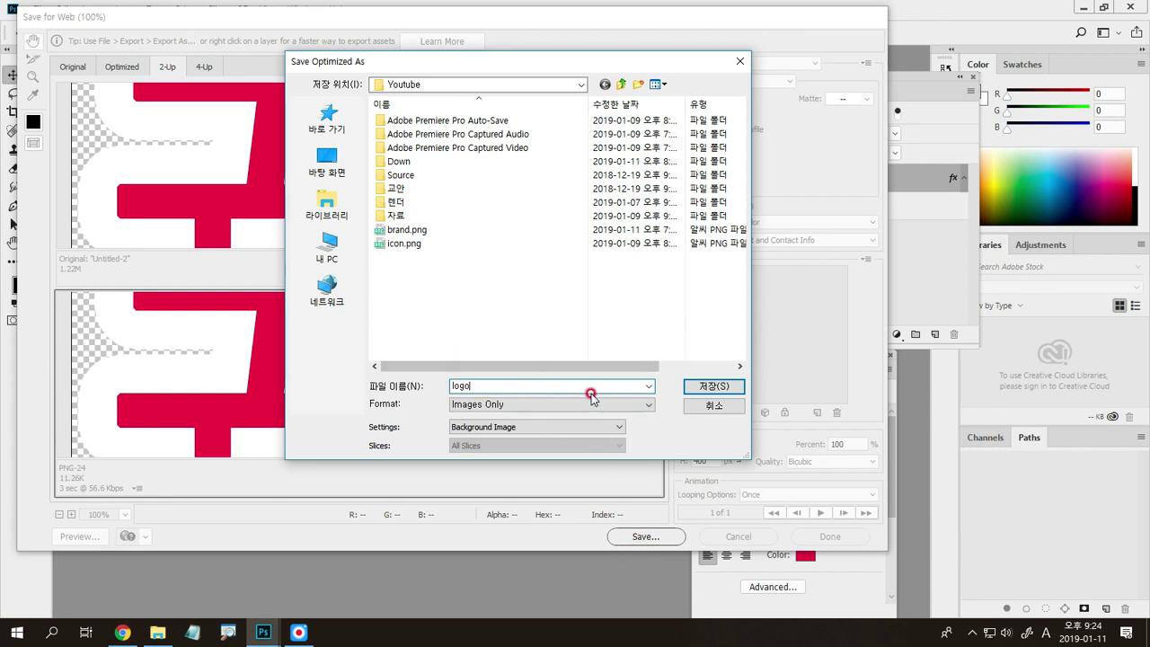
{"action": "left_click", "coordinate": [712, 387]}
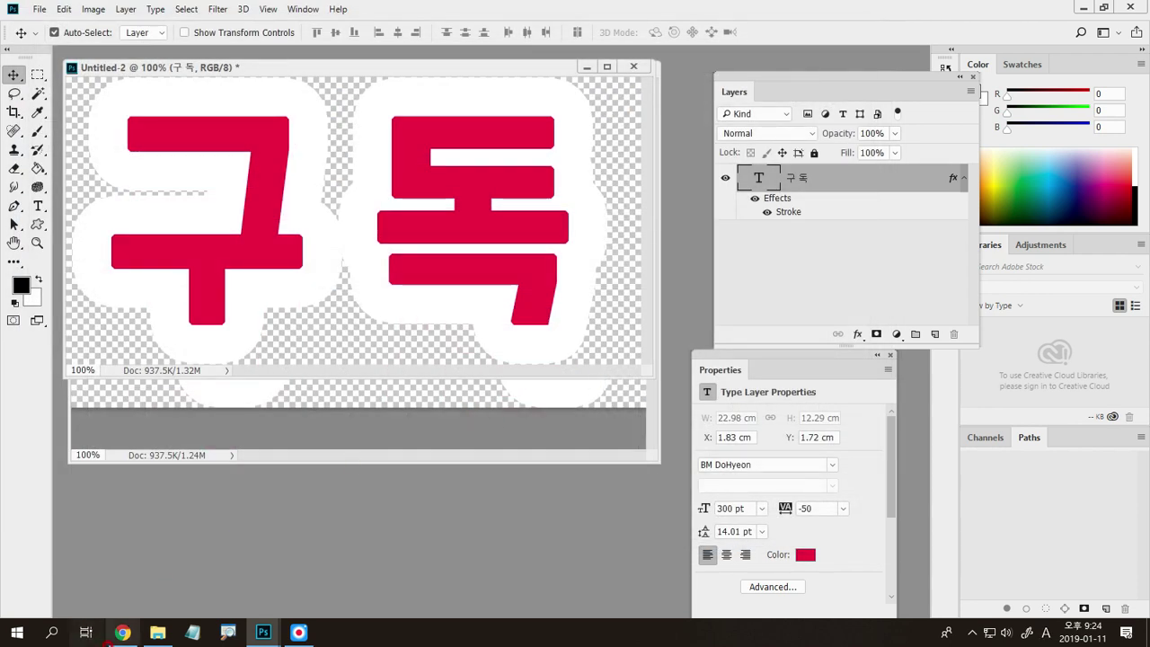
Step: In Chrome, go to YouTube Studio's 채널 > 브랜딩 page and delete the existing 구독 watermark
{"action": "left_click", "coordinate": [123, 632]}
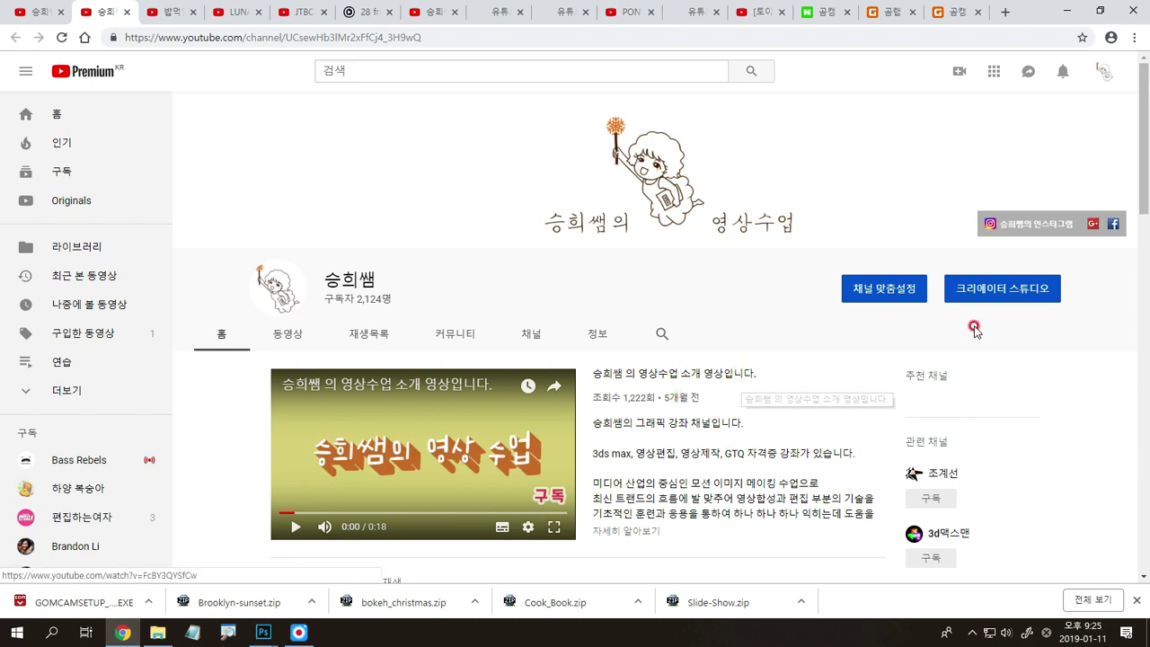
{"action": "left_click", "coordinate": [1004, 295]}
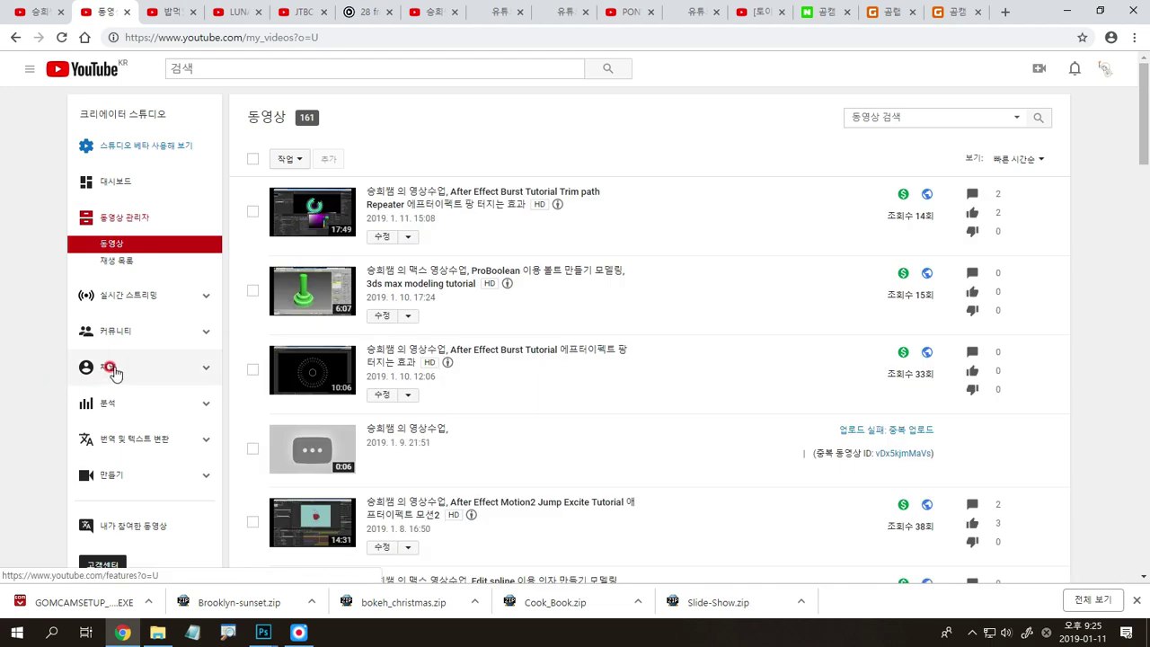
{"action": "left_click", "coordinate": [110, 368]}
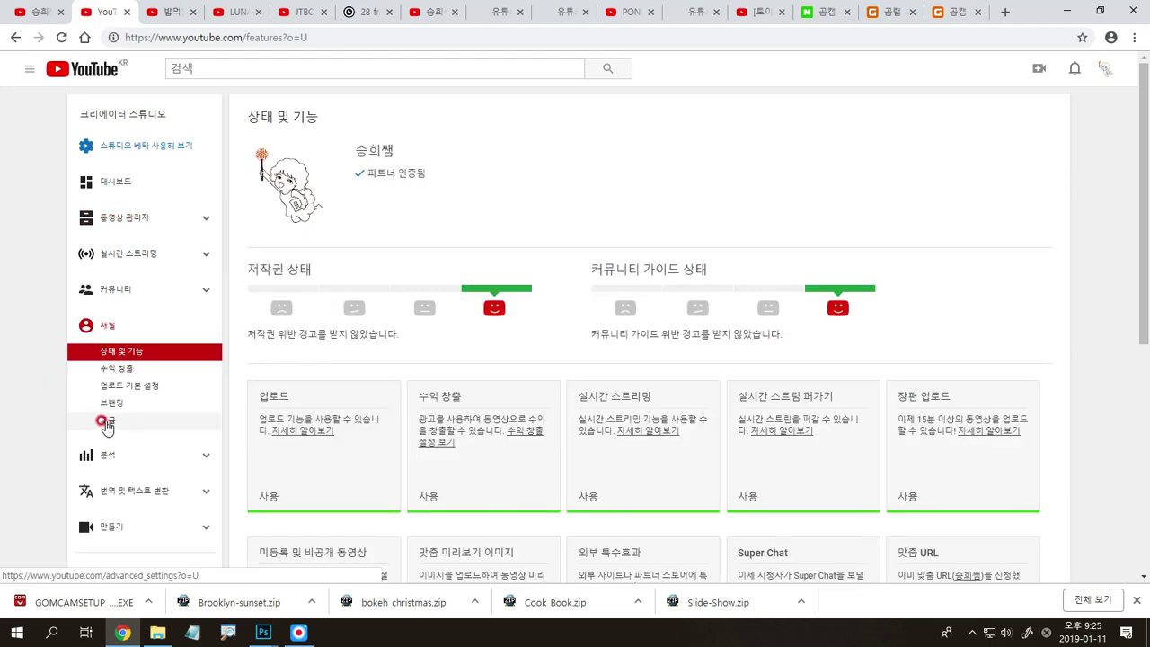
{"action": "left_click", "coordinate": [115, 405]}
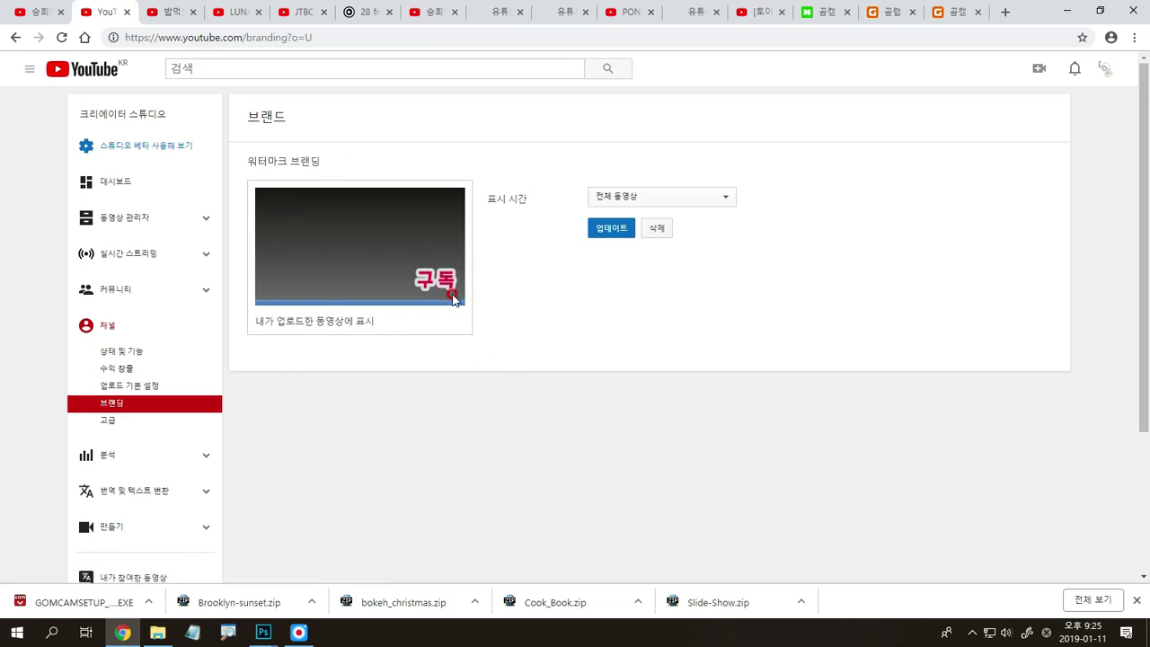
{"action": "left_click", "coordinate": [654, 229]}
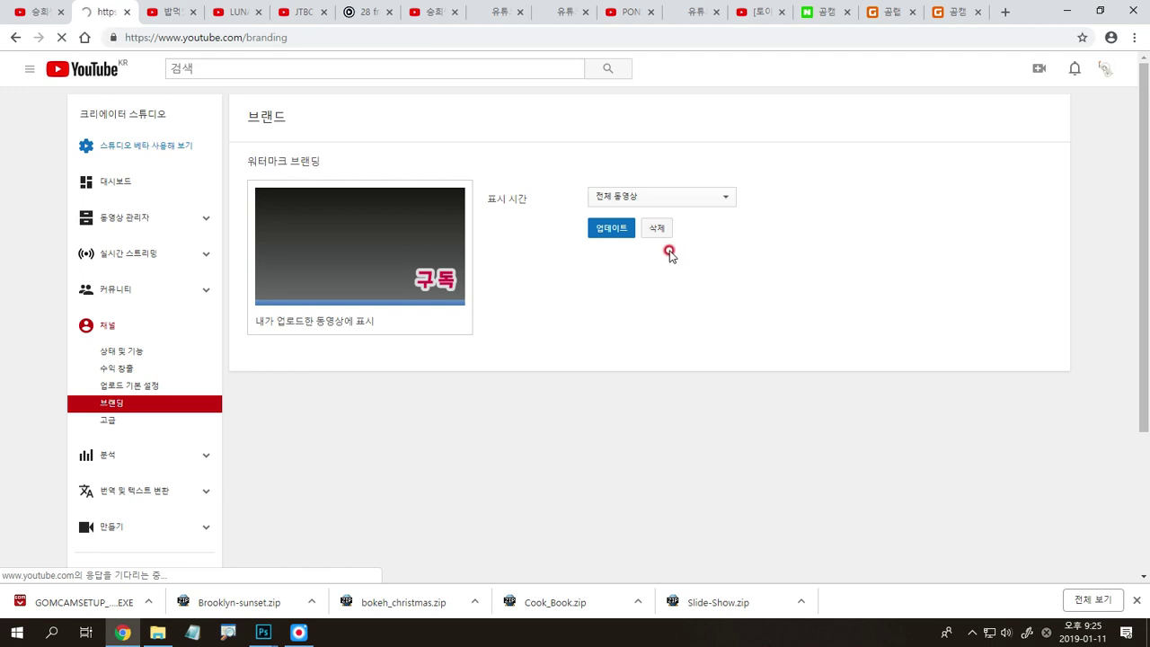
Step: Add logo.png from the Youtube folder as the new channel watermark and save it
{"action": "left_click", "coordinate": [282, 252]}
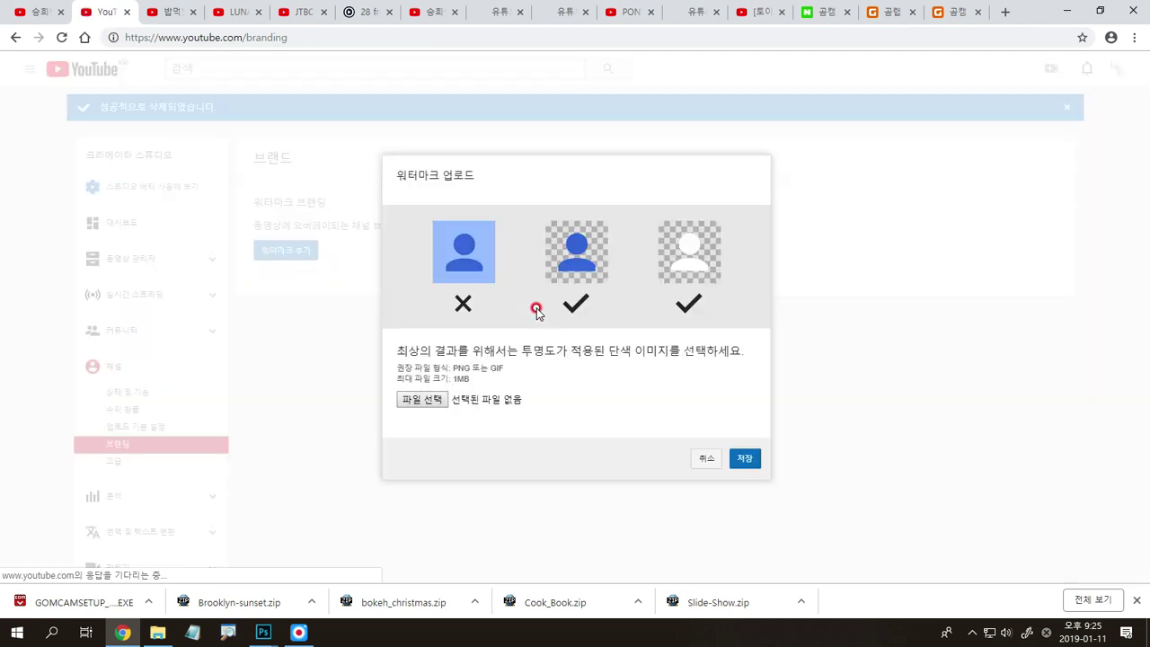
{"action": "left_click", "coordinate": [426, 400]}
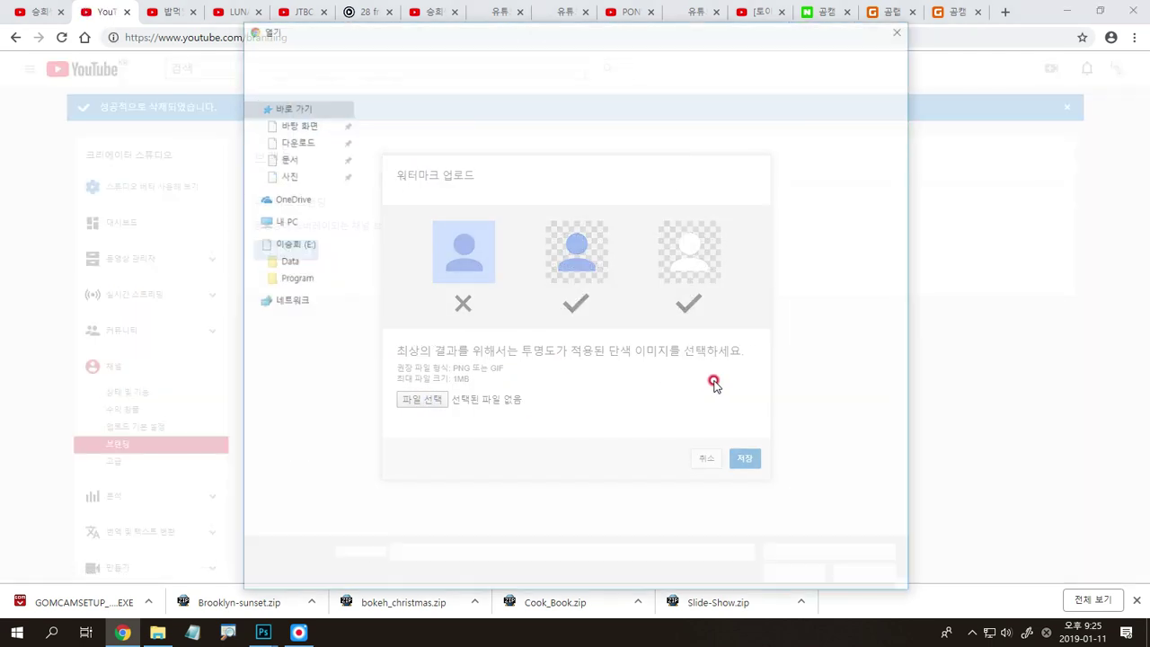
{"action": "left_click", "coordinate": [396, 312]}
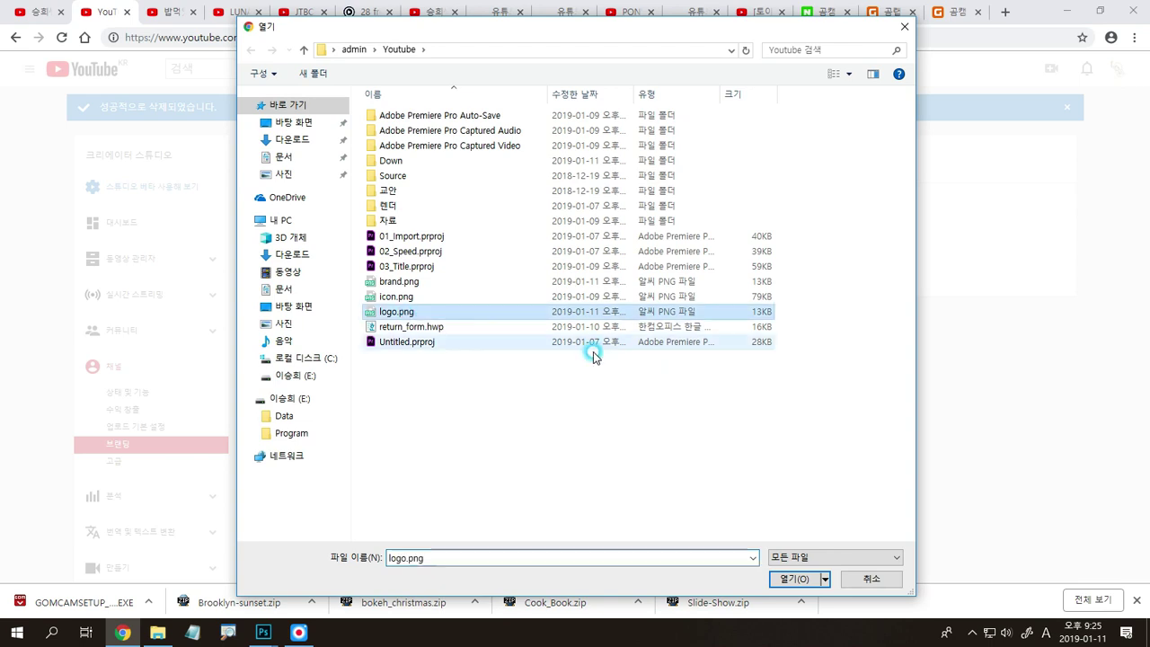
{"action": "left_click", "coordinate": [798, 580]}
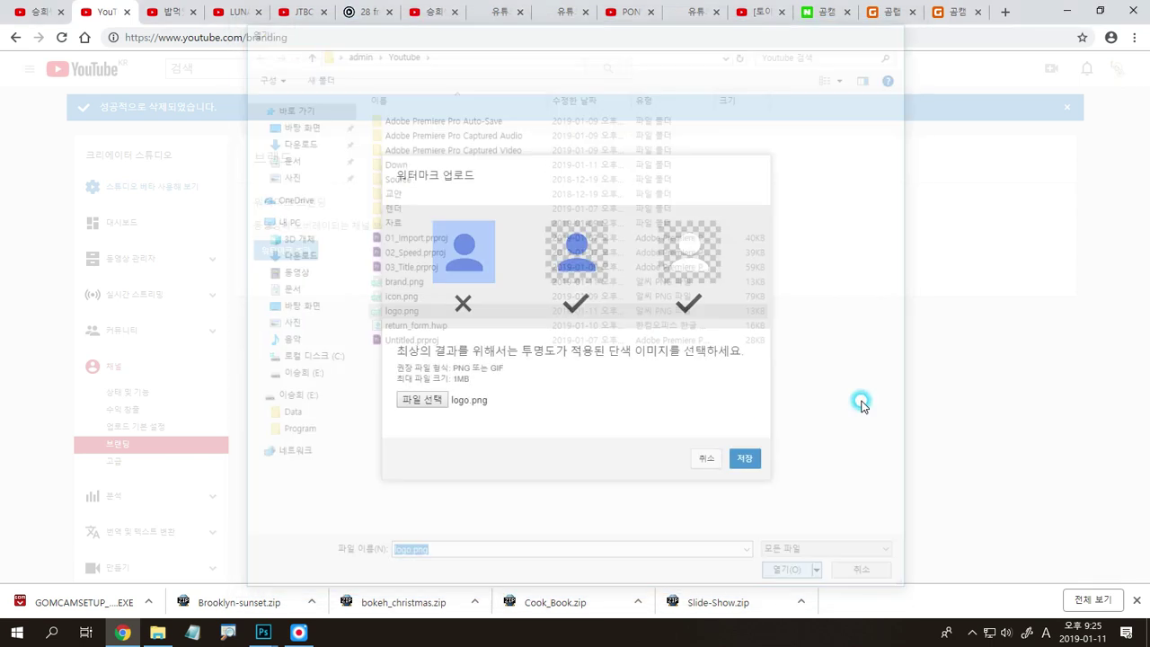
{"action": "left_click", "coordinate": [744, 459]}
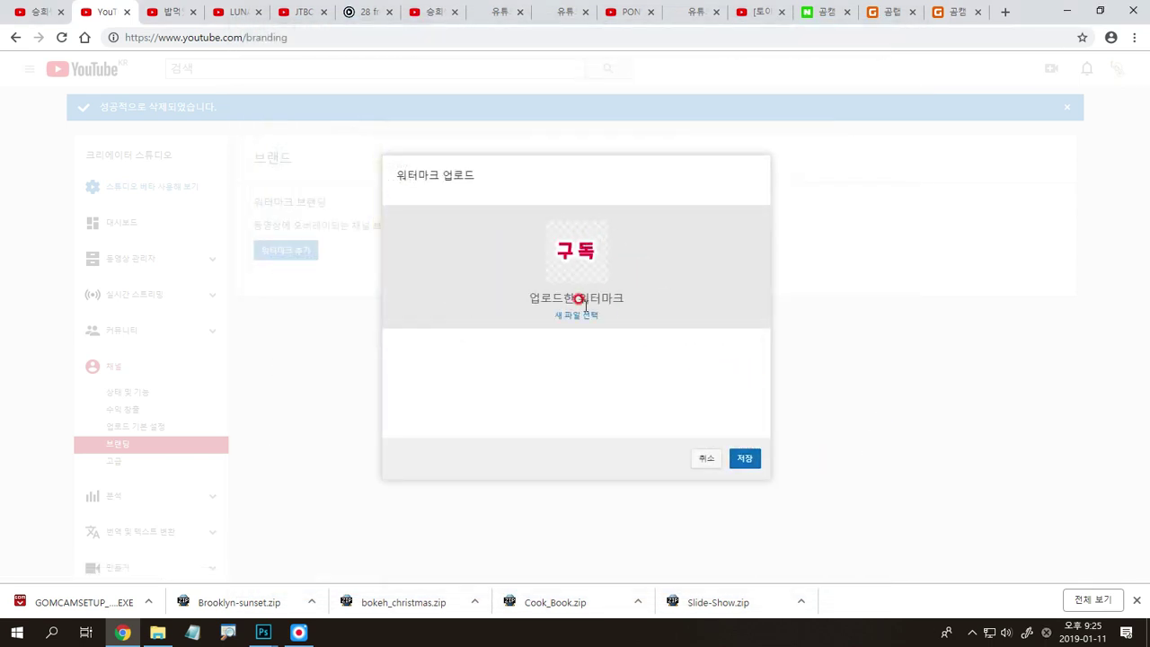
{"action": "left_click", "coordinate": [745, 460]}
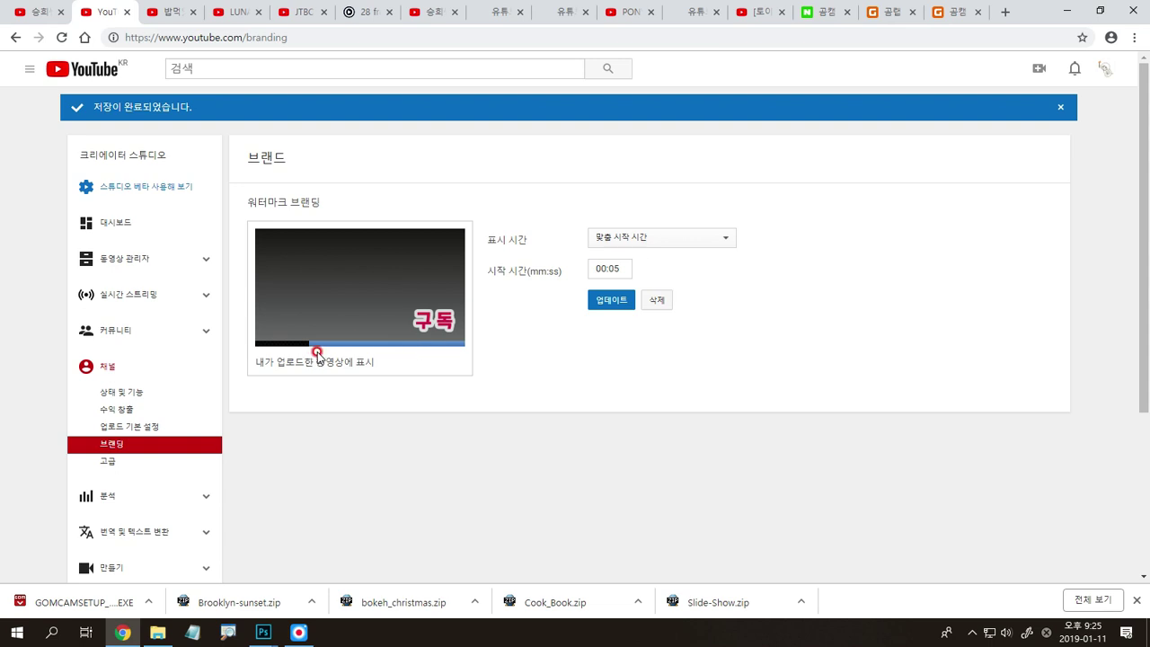
Step: Set the watermark display time to 전체 동영상 (entire video) and apply the update
{"action": "left_click", "coordinate": [675, 235]}
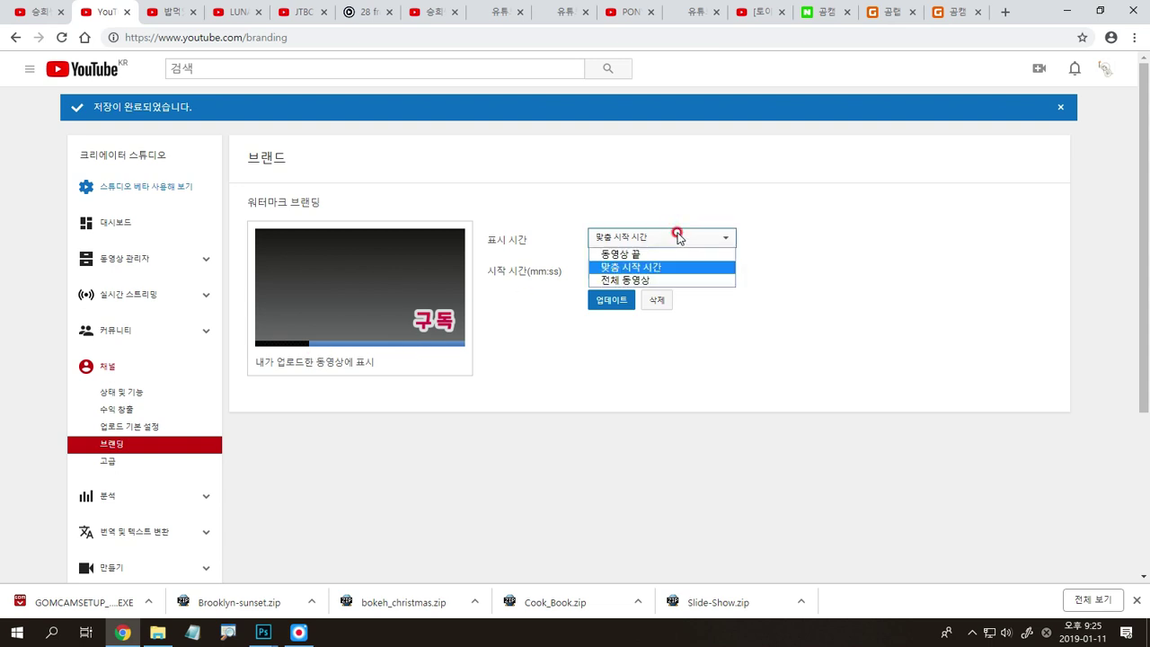
{"action": "left_click", "coordinate": [642, 279]}
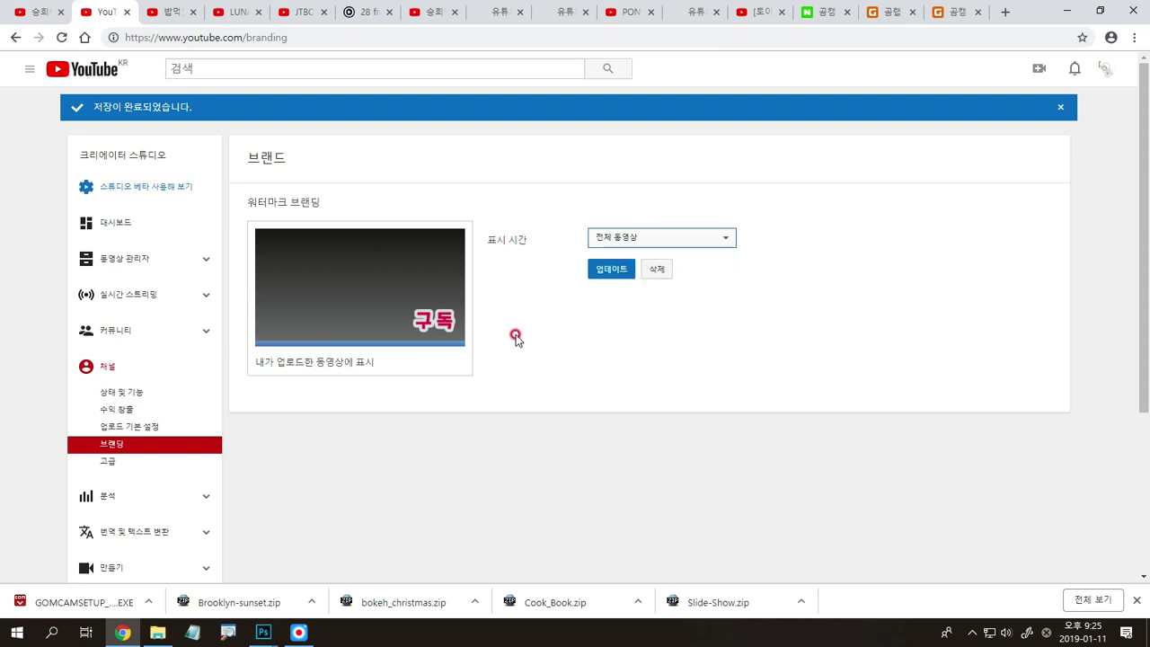
{"action": "left_click", "coordinate": [598, 276]}
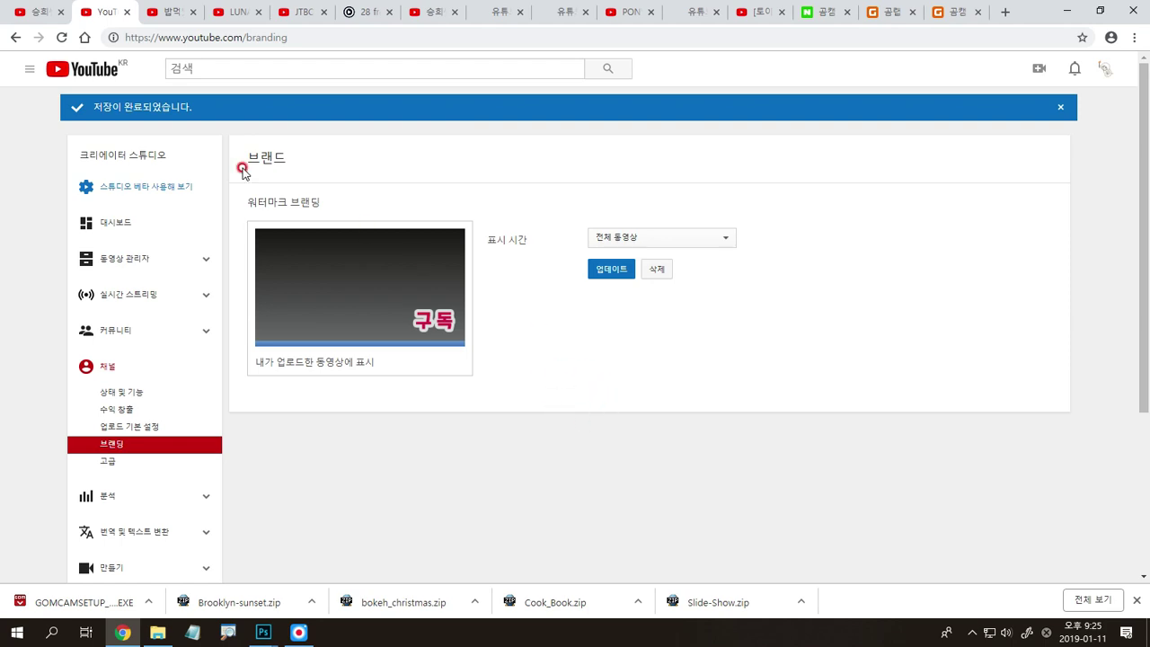
{"action": "key", "text": "ctrl+shift+Tab"}
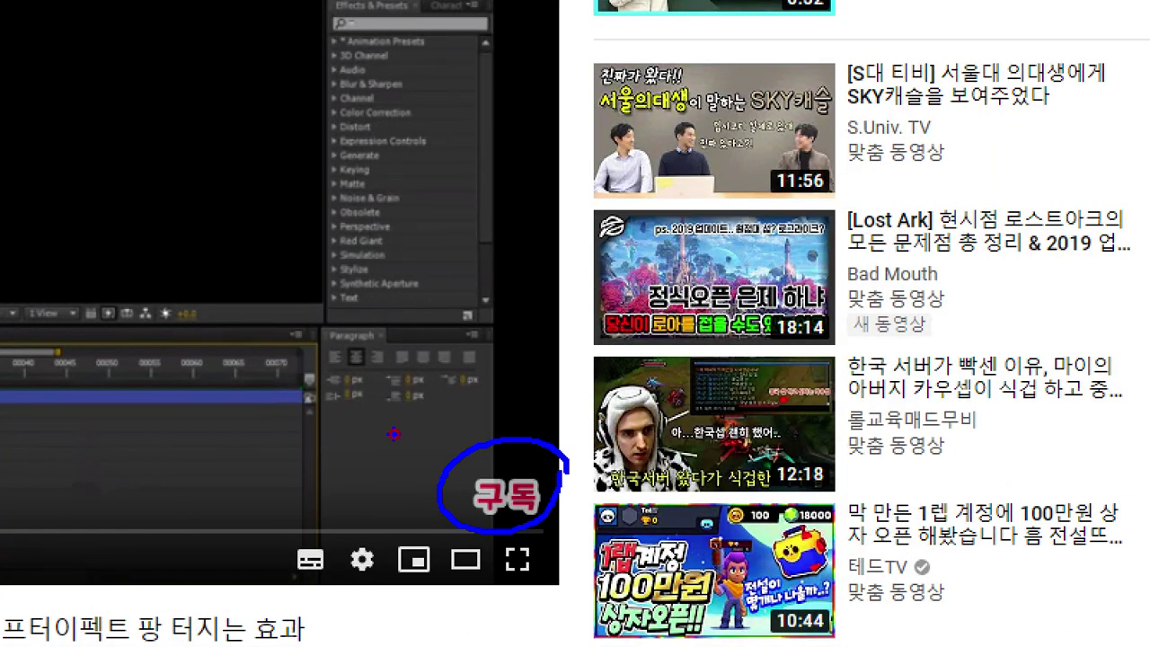
Step: Drag across the playing channel video to check the 구독 watermark in the lower-right corner
{"action": "left_click_drag", "start_coordinate": [395, 435], "coordinate": [416, 474]}
{"action": "left_click_drag", "start_coordinate": [514, 407], "coordinate": [517, 442]}
{"action": "left_click_drag", "start_coordinate": [537, 411], "coordinate": [534, 445]}
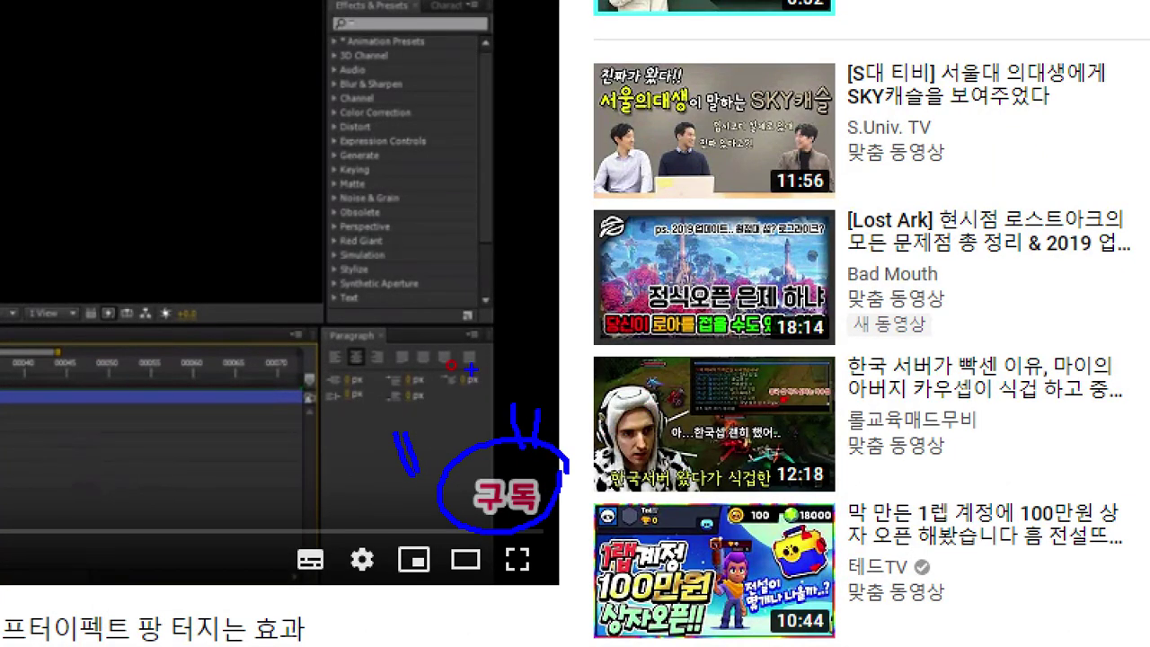